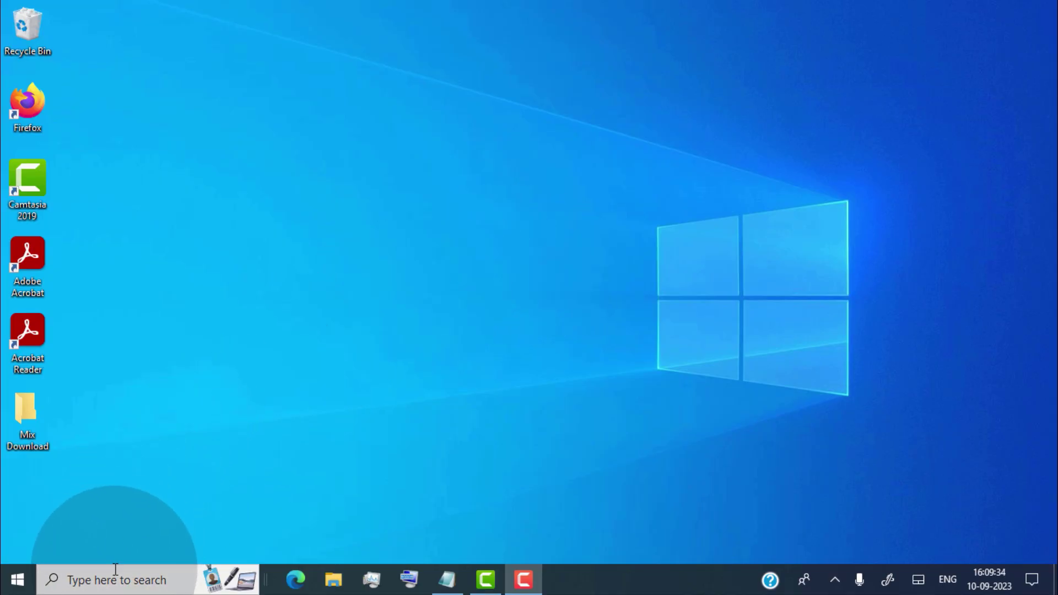
Open the Windows Temp folder by running "temp" from the Run dialog
left_click(115, 582)
type("run")
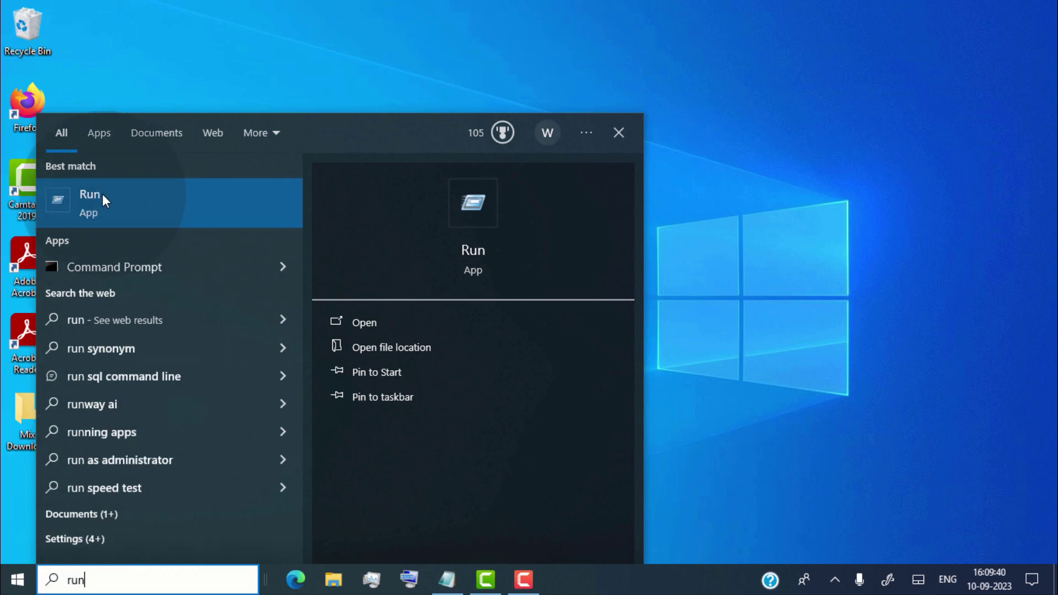
left_click(138, 204)
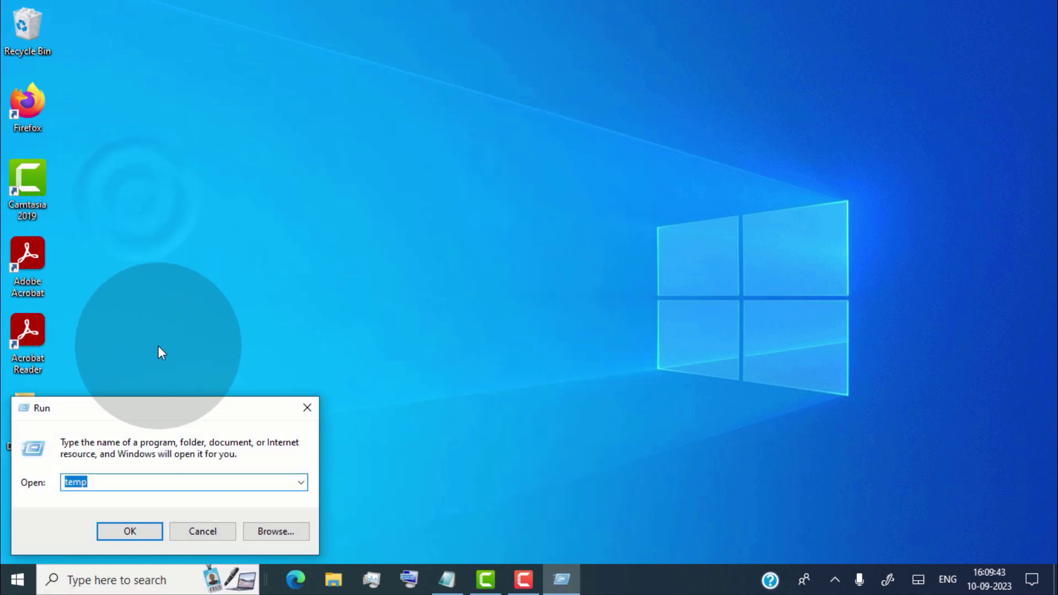
left_click_drag(153, 415, 477, 245)
key("BackSpace")
type("tem")
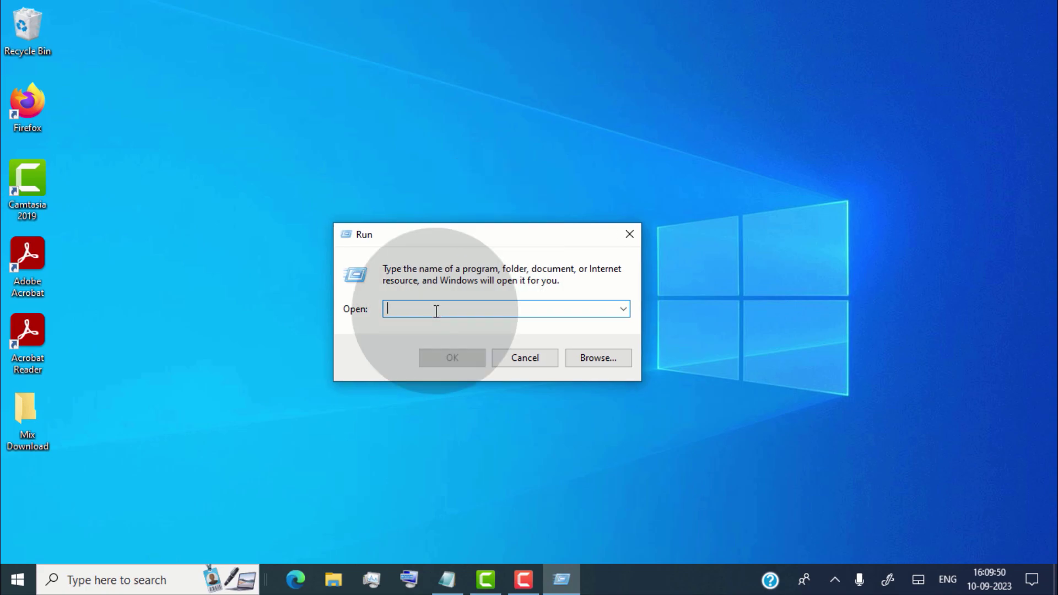
type("p")
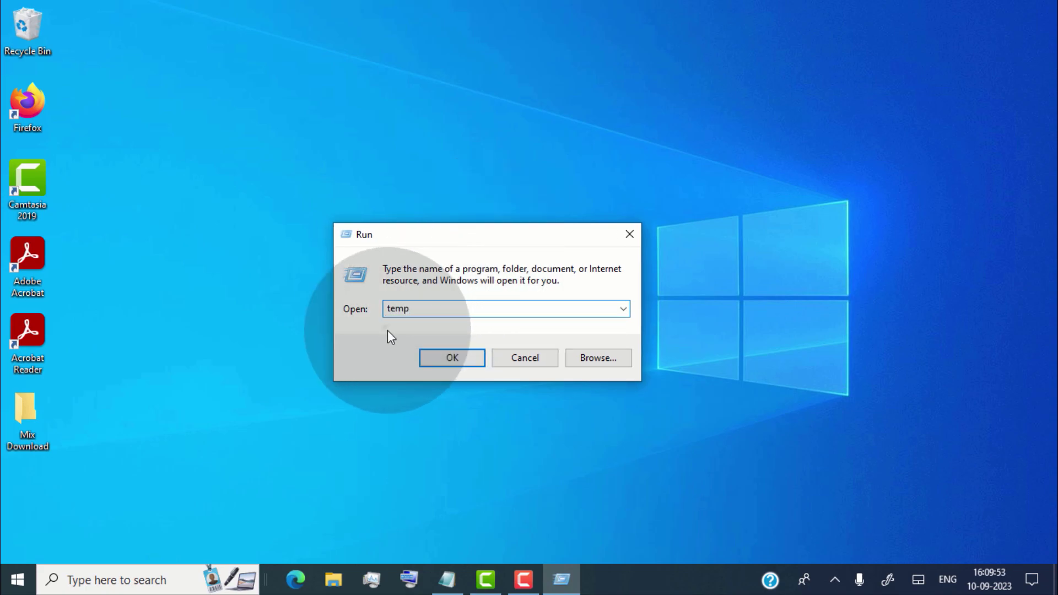
left_click(438, 358)
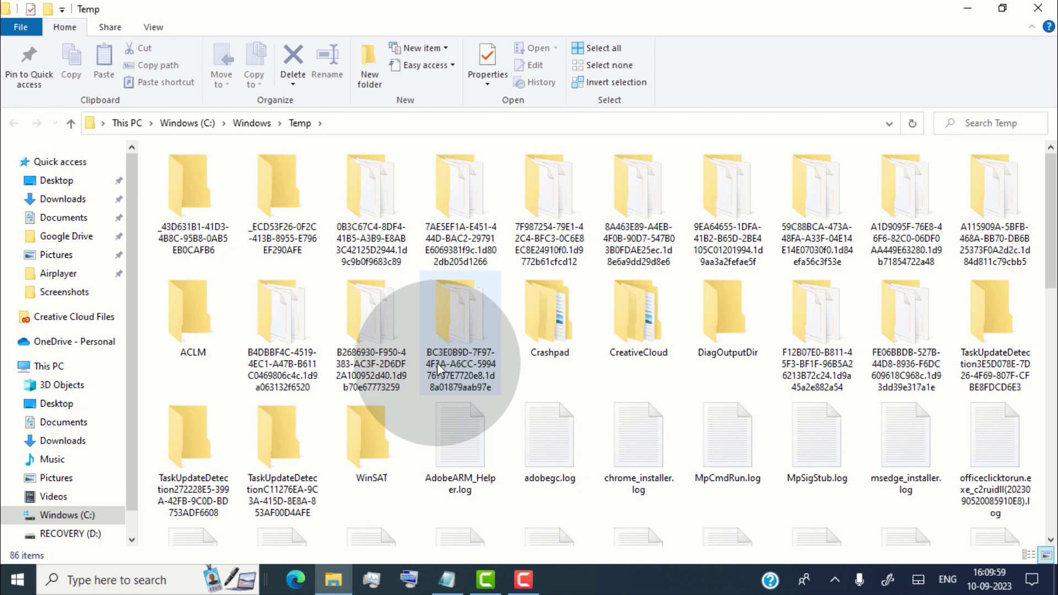
Delete all items in the Windows Temp folder, granting administrator permission for all current items
left_click(199, 190)
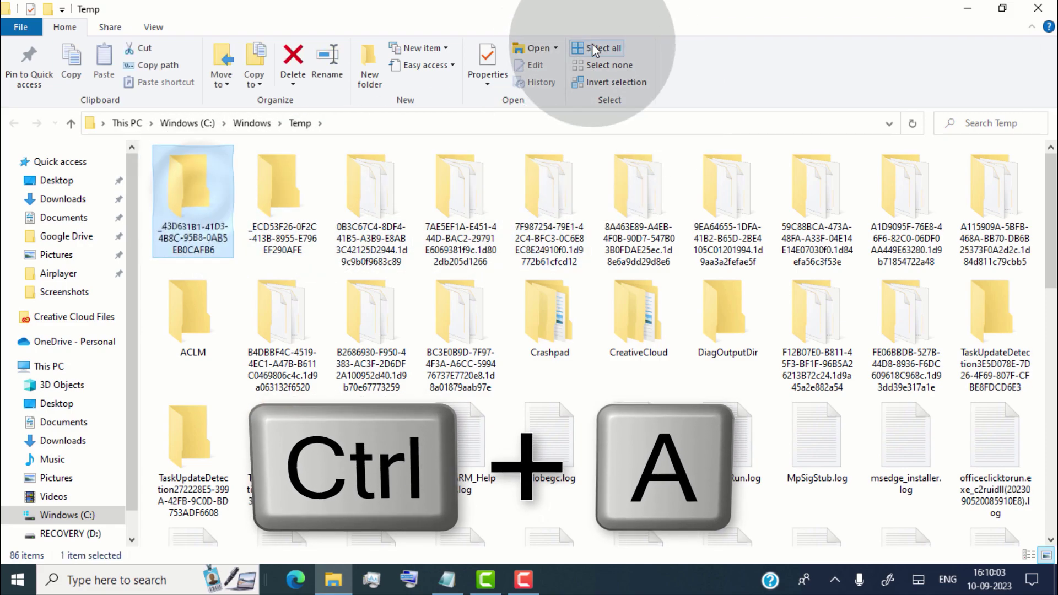
left_click(592, 48)
scroll(438, 355, "down", 10)
scroll(438, 354, "up", 10)
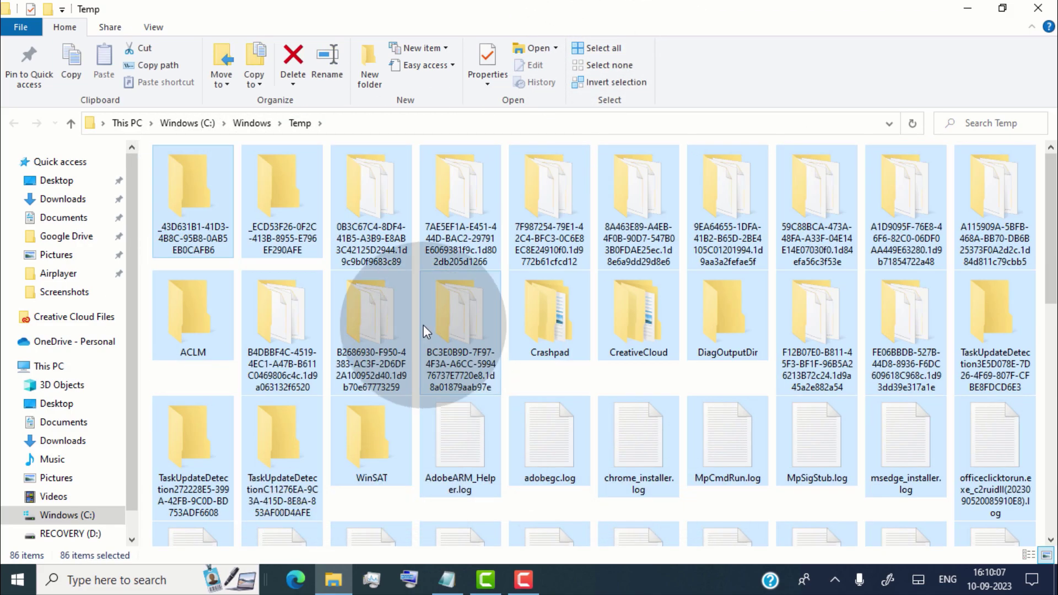
key("ctrl+d")
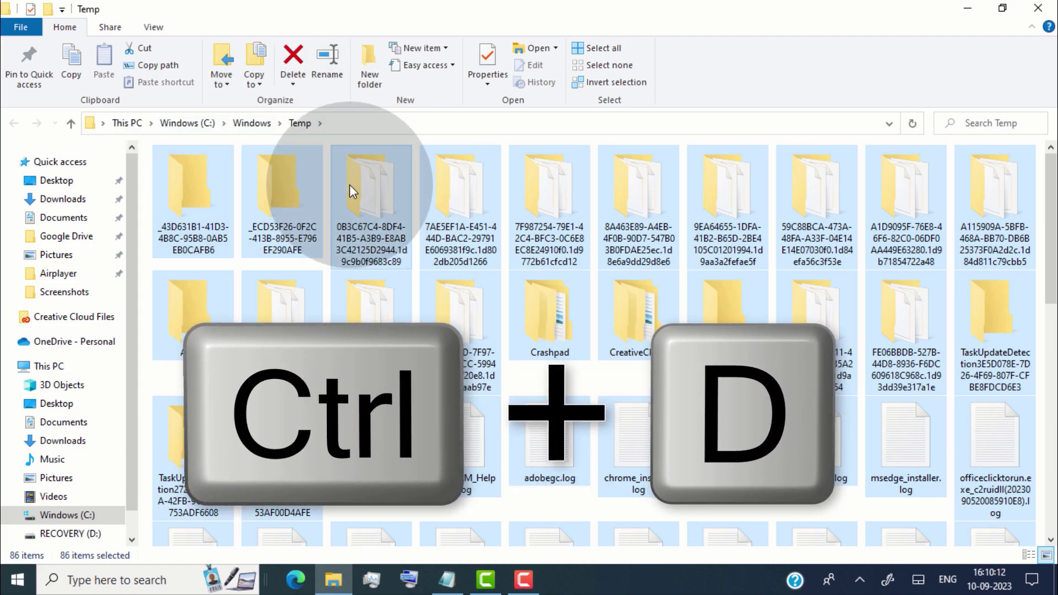
left_click(291, 60)
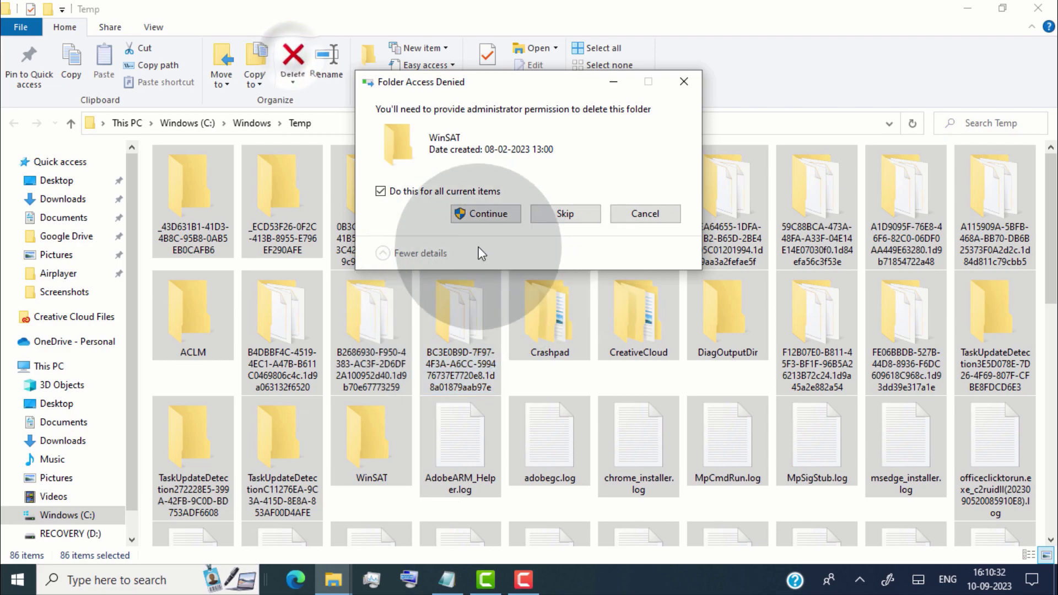
left_click(488, 215)
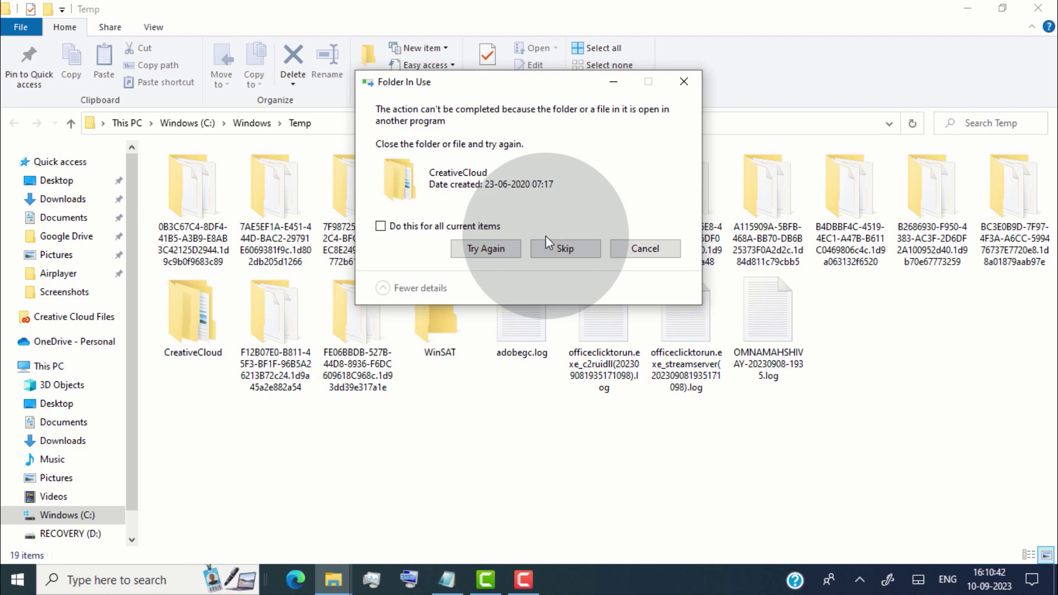
Skip the in-use and access-denied items of the deletion, applying each choice to all current items
left_click(425, 228)
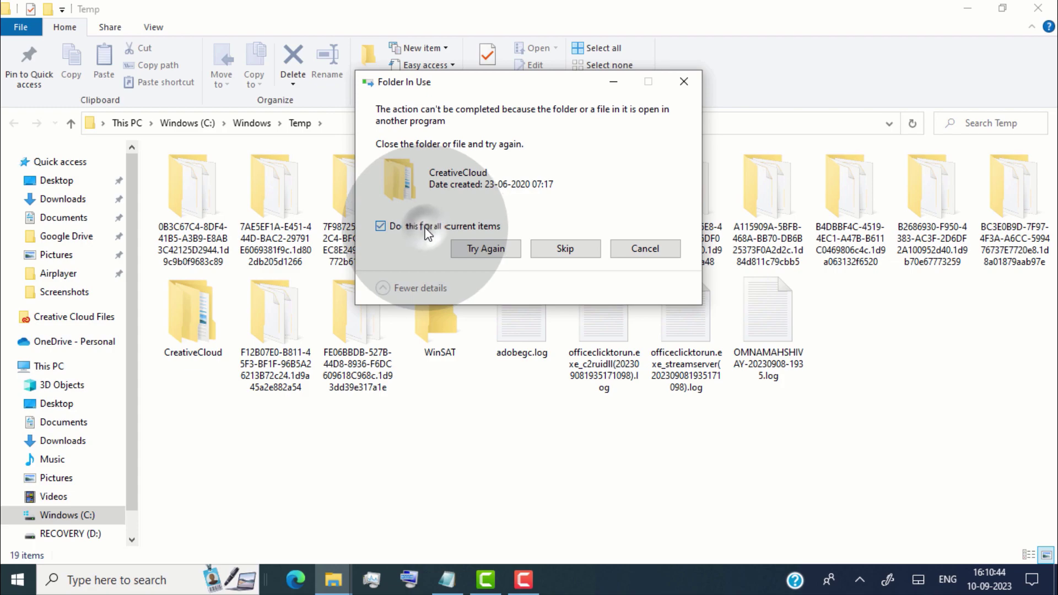
left_click(579, 247)
left_click(455, 219)
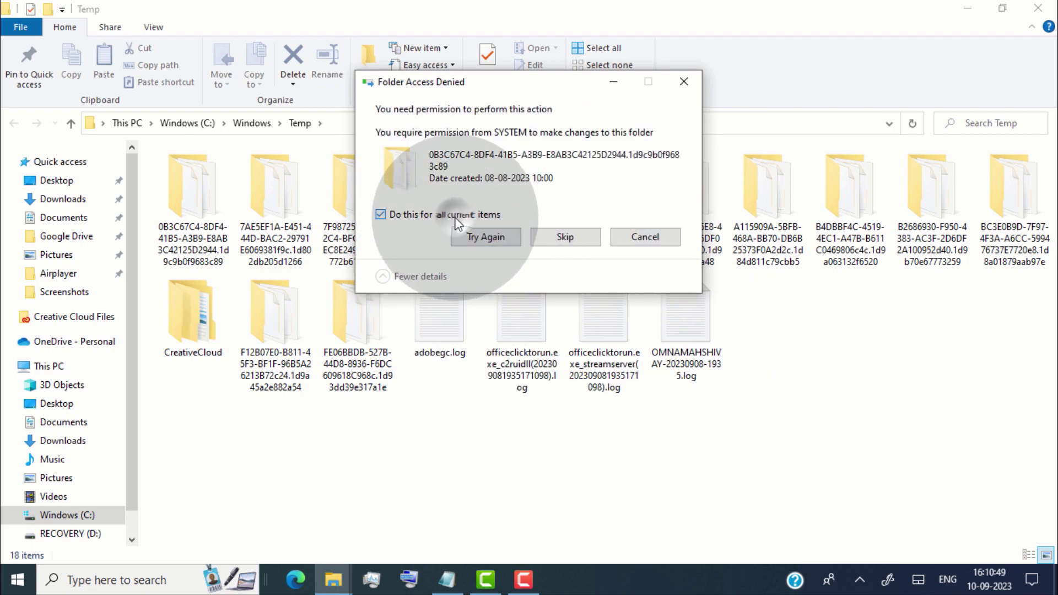
left_click(577, 244)
left_click(564, 242)
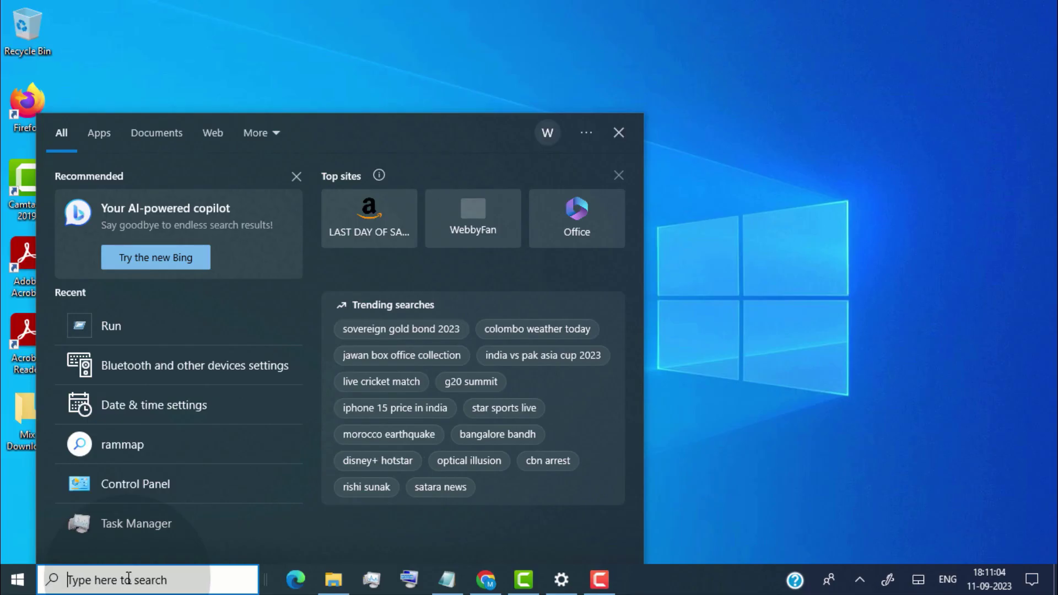
Find "%temp%" through Windows search and open the user's local Temp folder
type("%temp%")
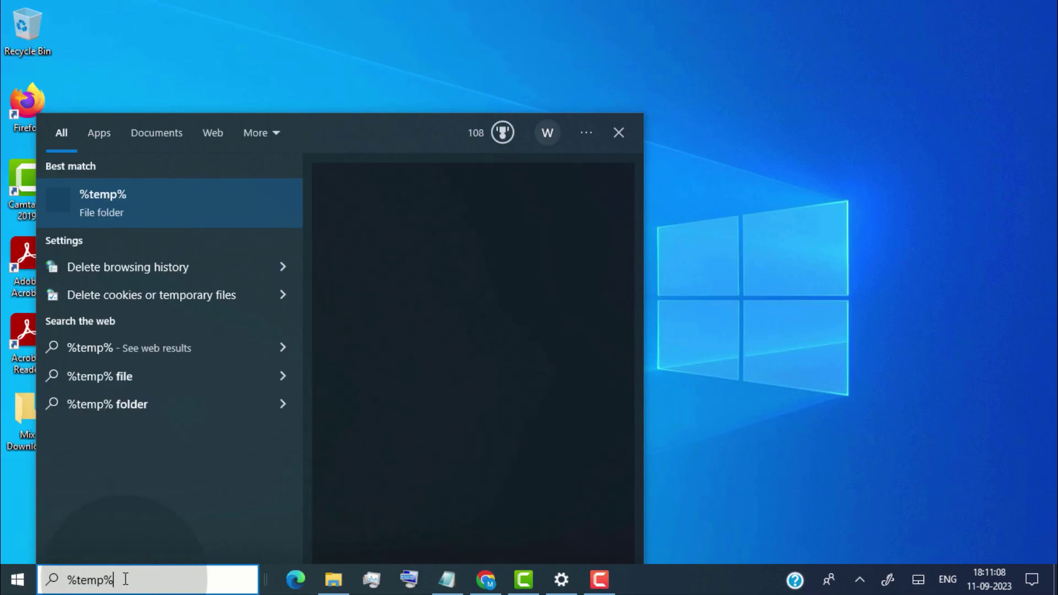
left_click(170, 212)
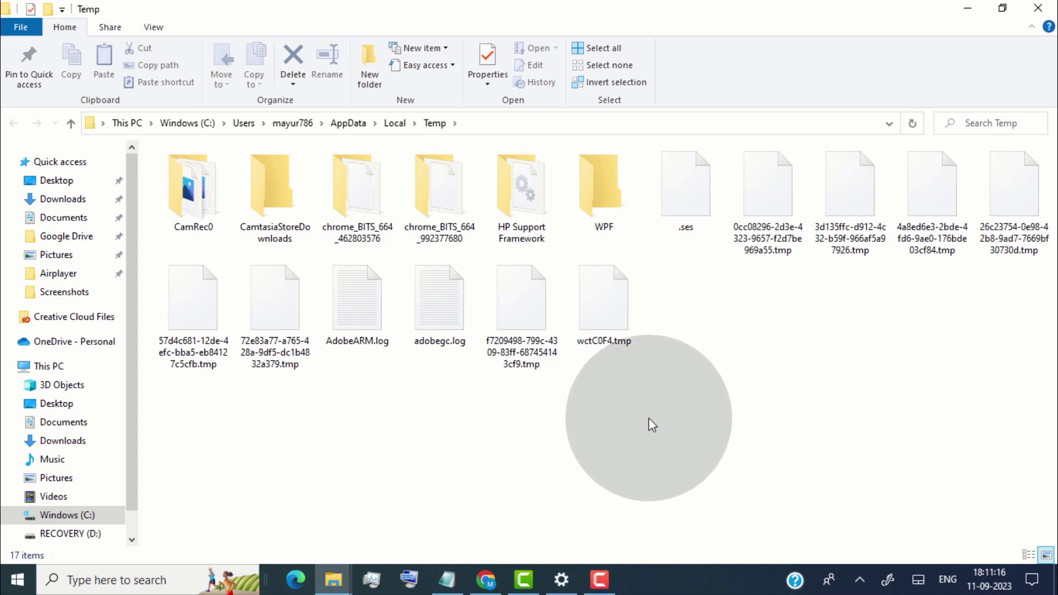
left_click(574, 435)
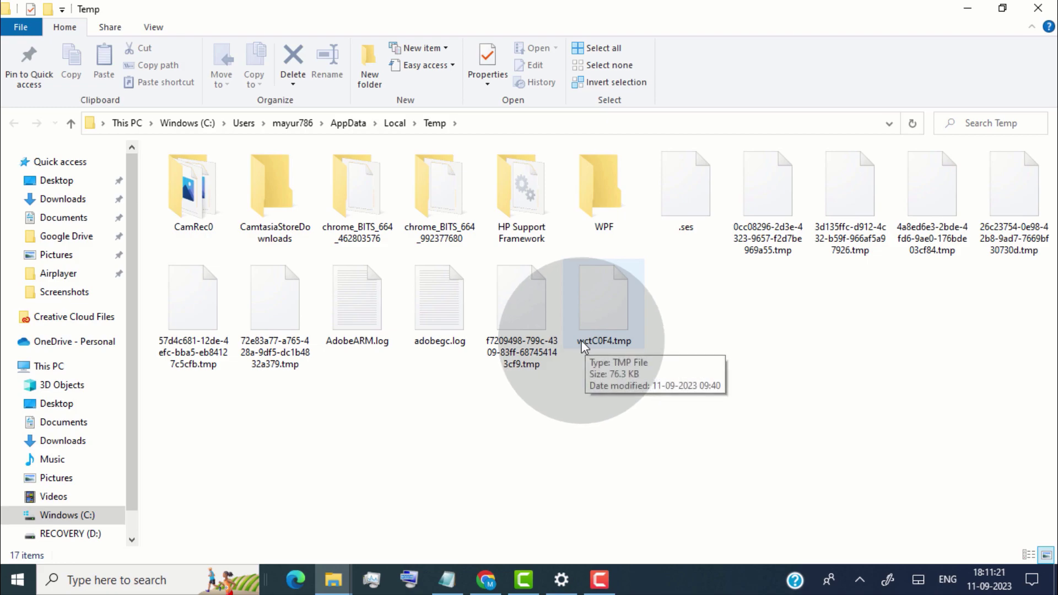
Delete all items in the user's local Temp folder, skipping all current items that are in use
left_click(547, 339)
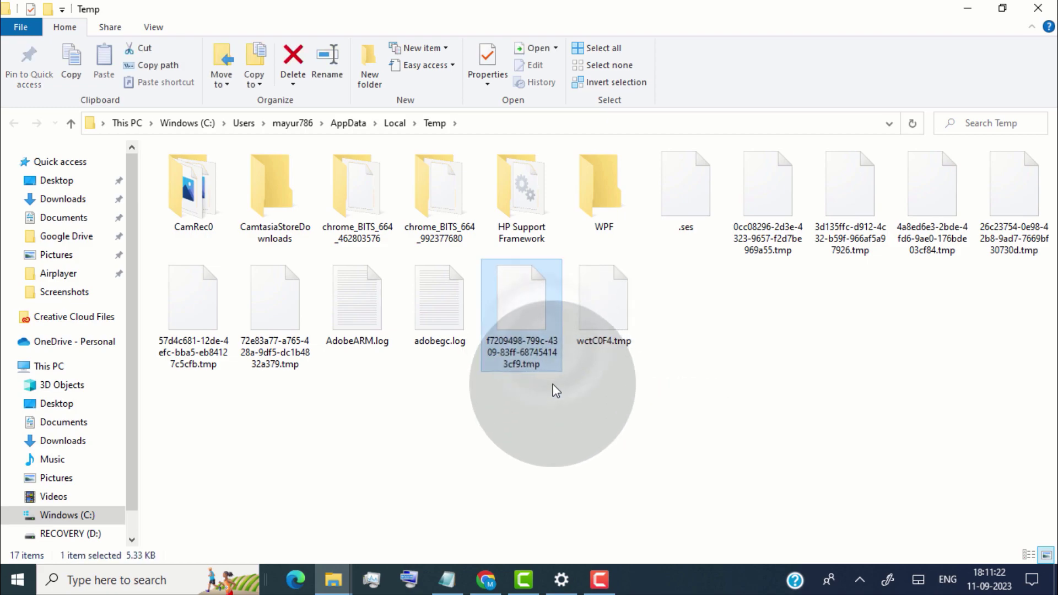
left_click(606, 49)
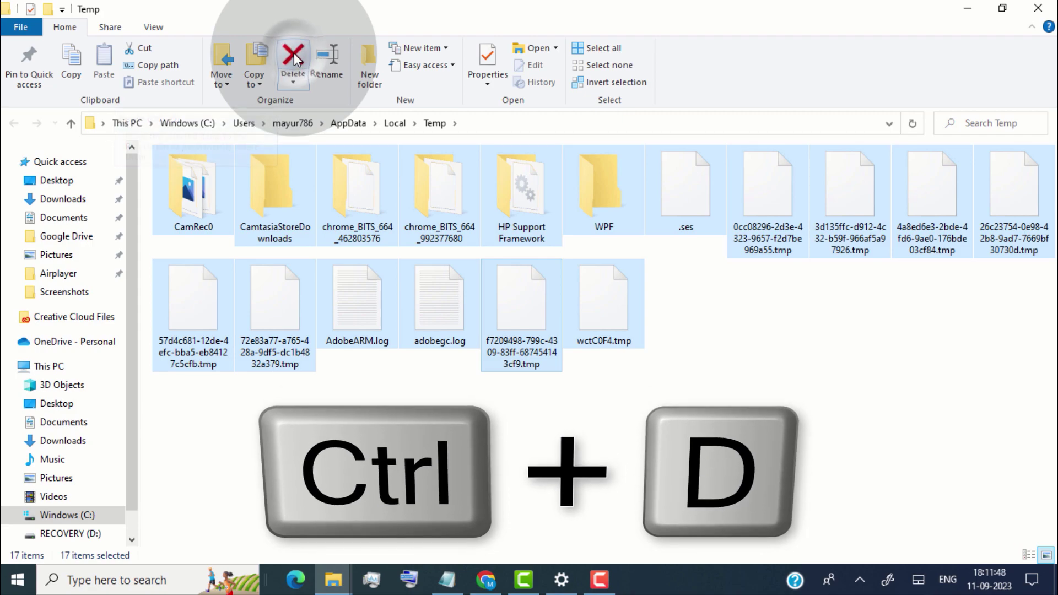
key("ctrl+d")
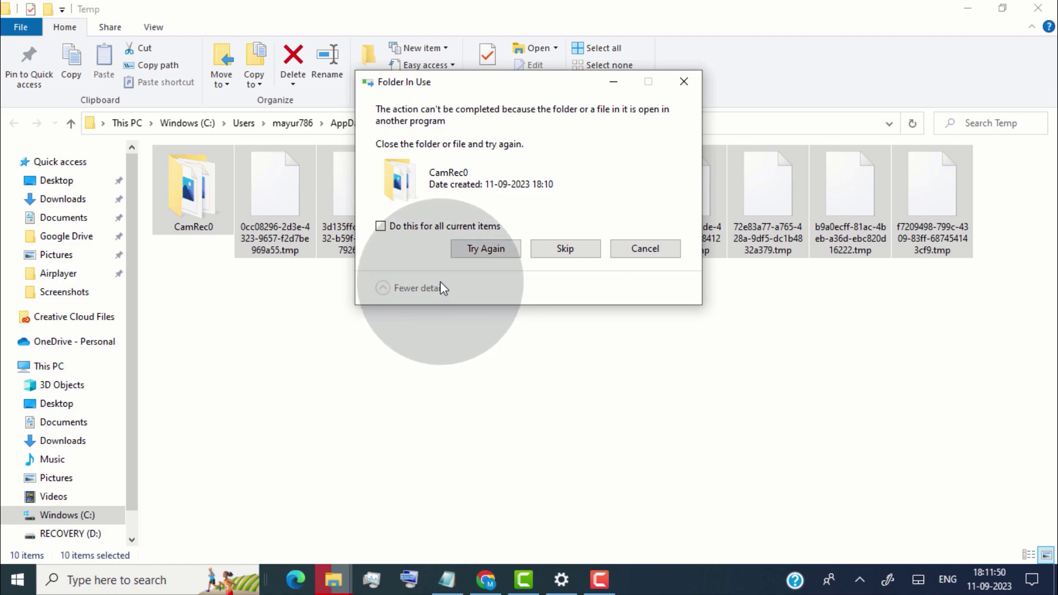
left_click(437, 225)
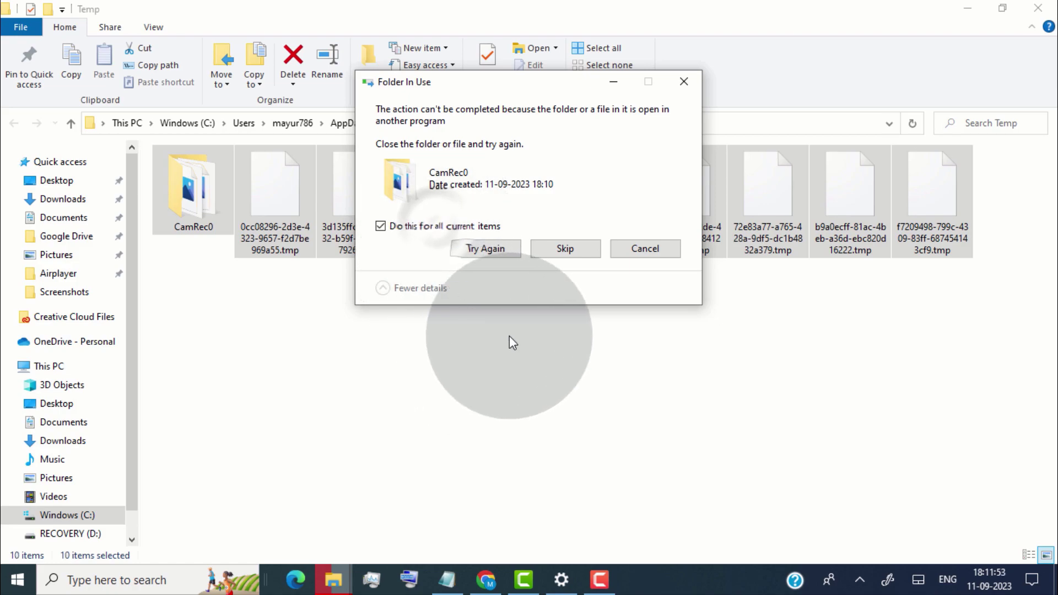
left_click(568, 251)
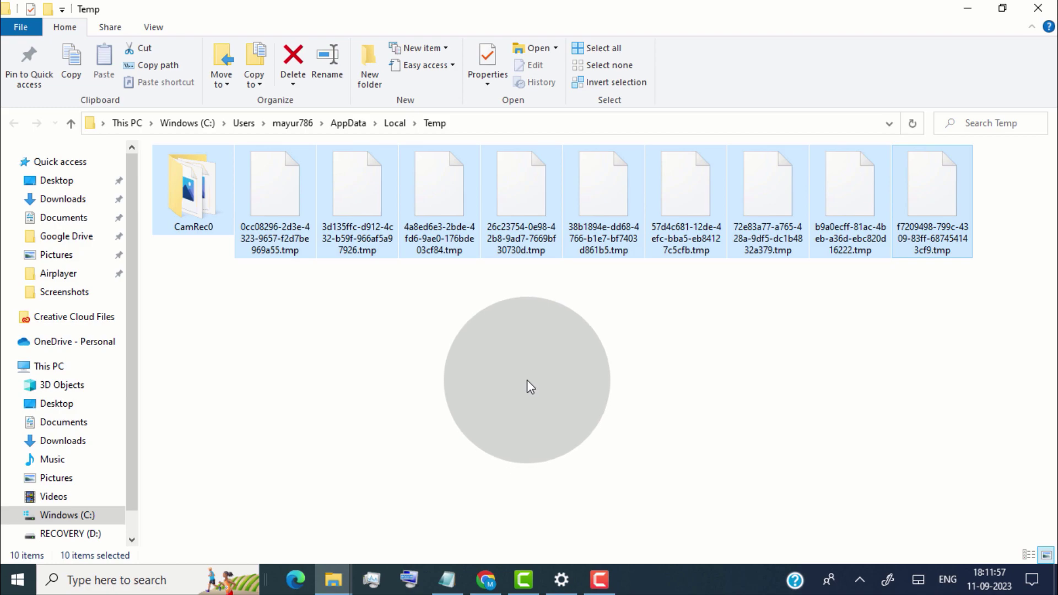
left_click(529, 360)
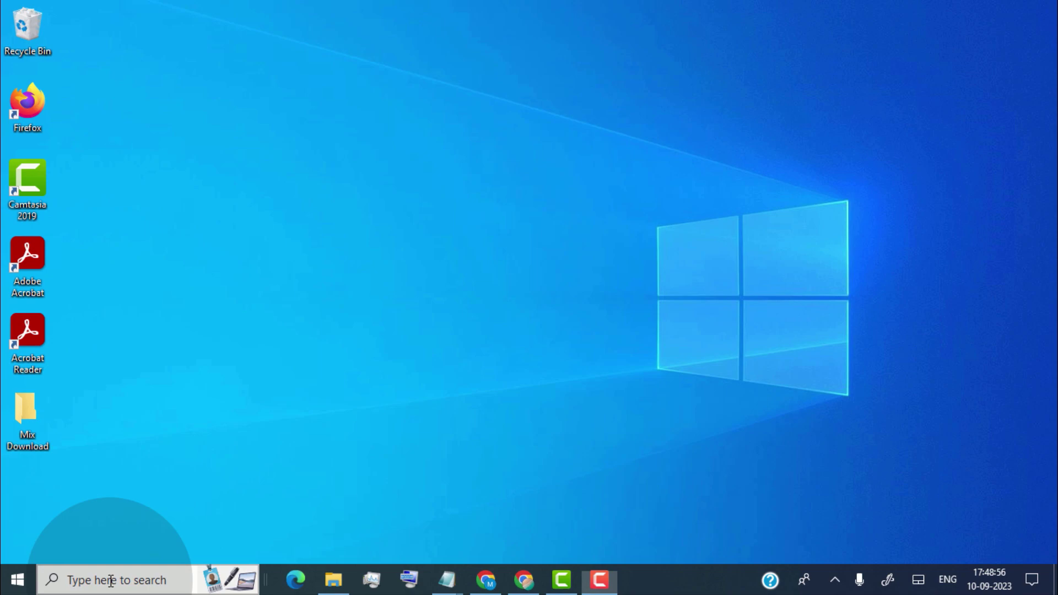
Open the Prefetch folder by running "prefetch" from the Run dialog and grant permanent access to it
left_click(110, 581)
type("run")
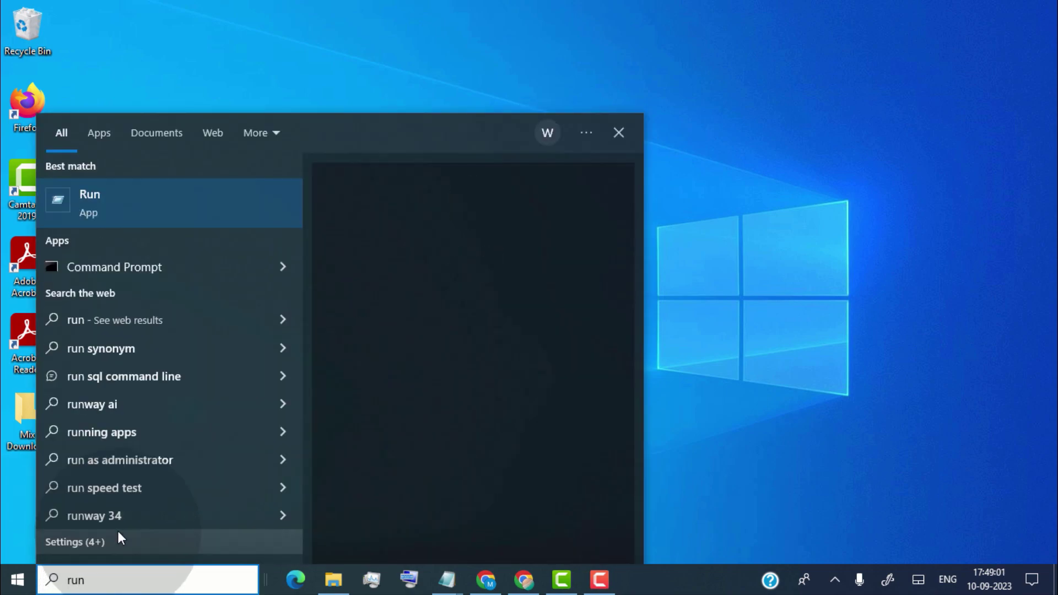
left_click(171, 205)
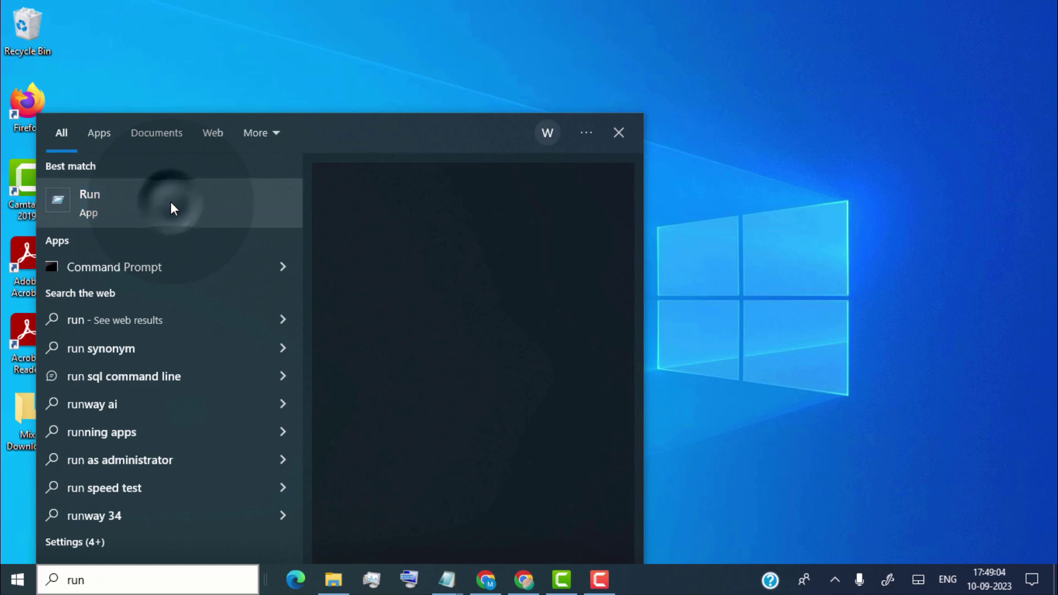
left_click_drag(146, 411, 488, 215)
left_click(462, 288)
key("BackSpace")
key("BackSpace")
key("BackSpace")
type("prefetch")
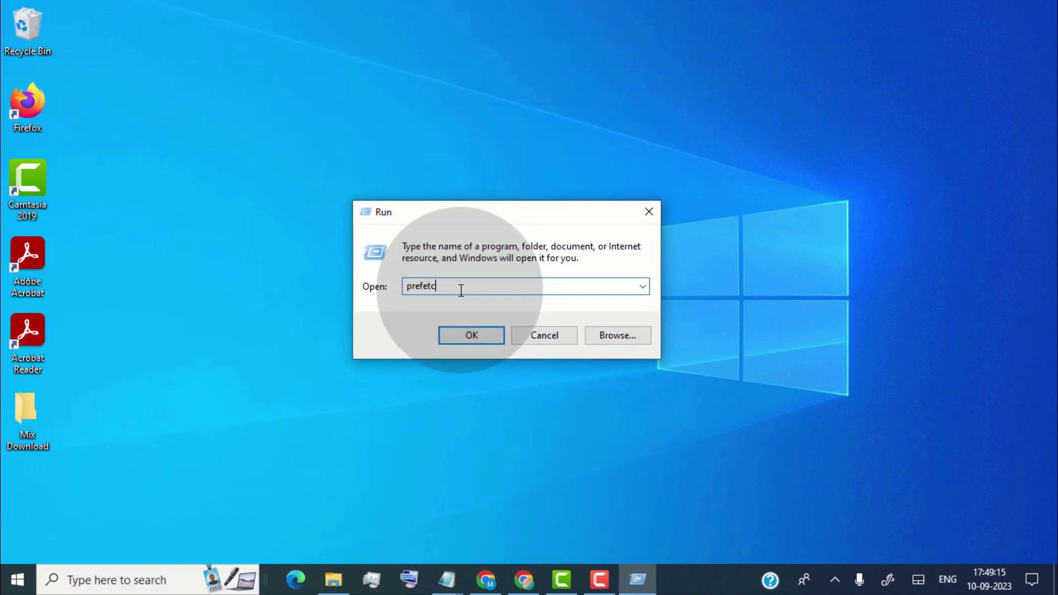
left_click(470, 336)
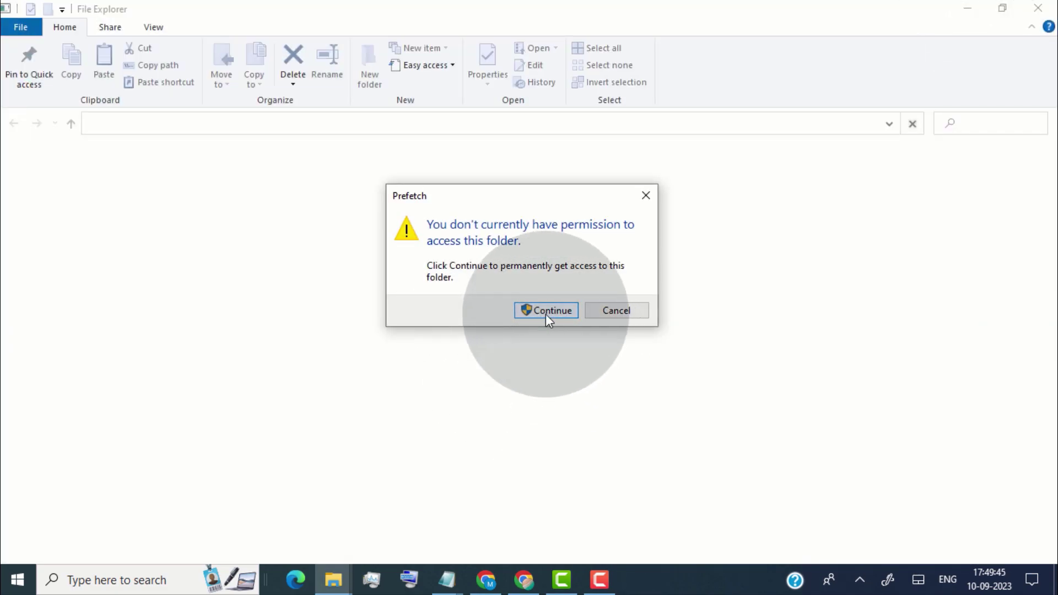
left_click(546, 311)
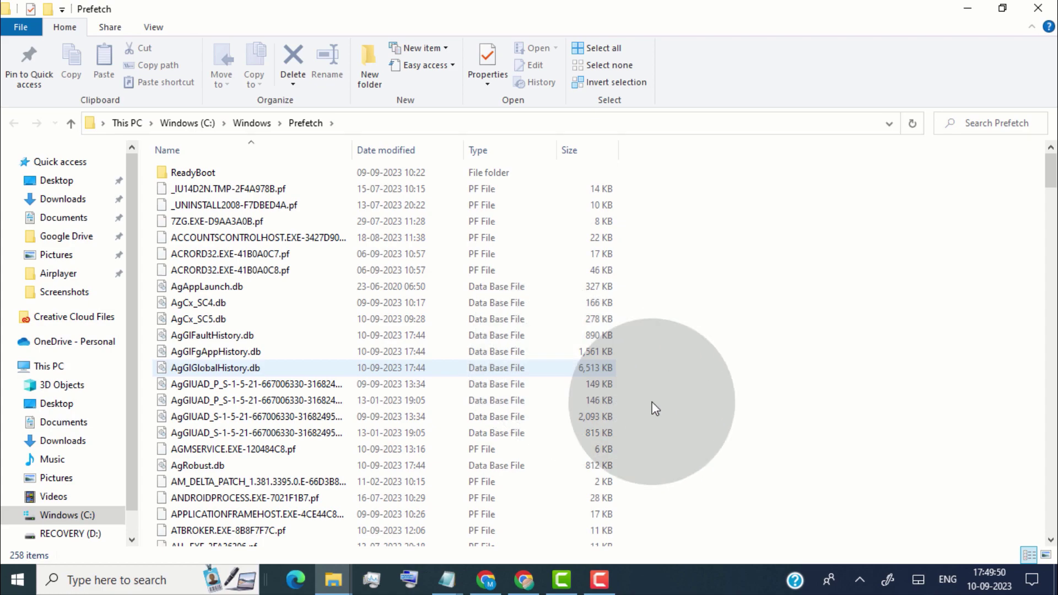
Display the Prefetch folder's contents as large thumbnails and look through its files
left_click(1047, 555)
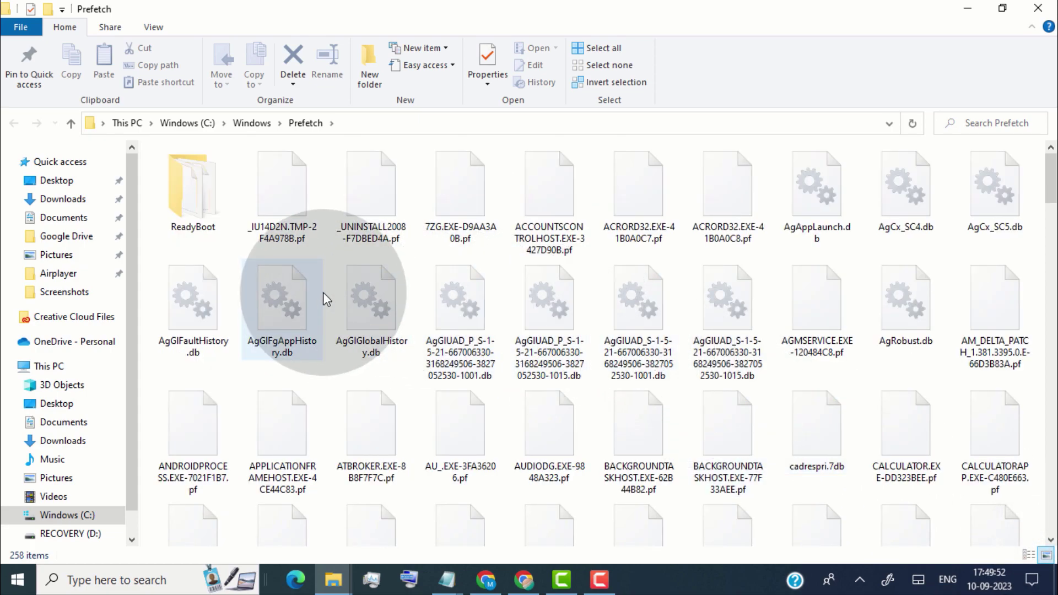
scroll(357, 247, "down", 15)
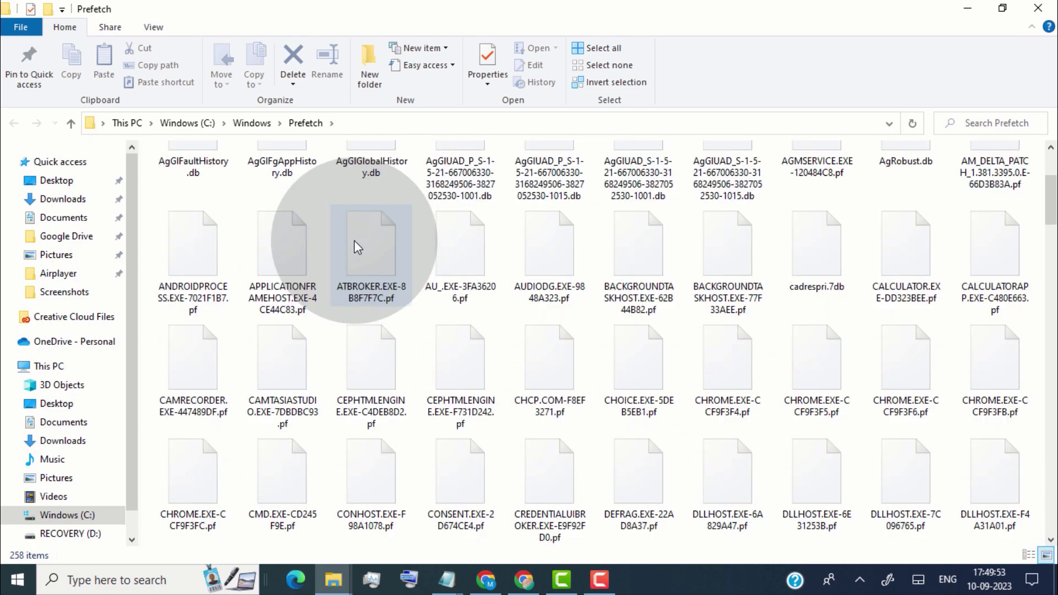
scroll(448, 310, "down", 20)
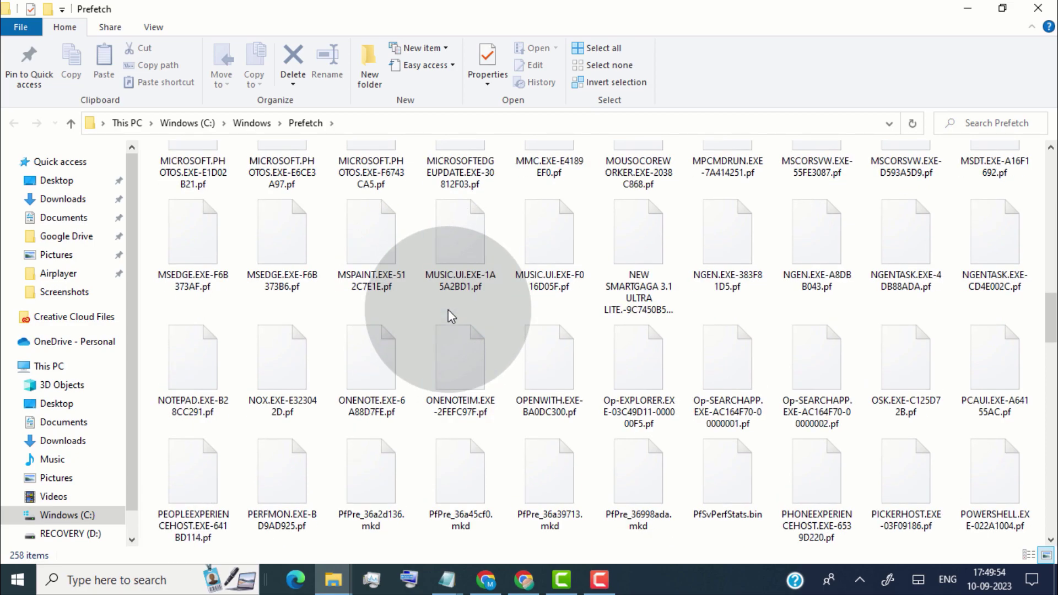
scroll(448, 312, "down", 10)
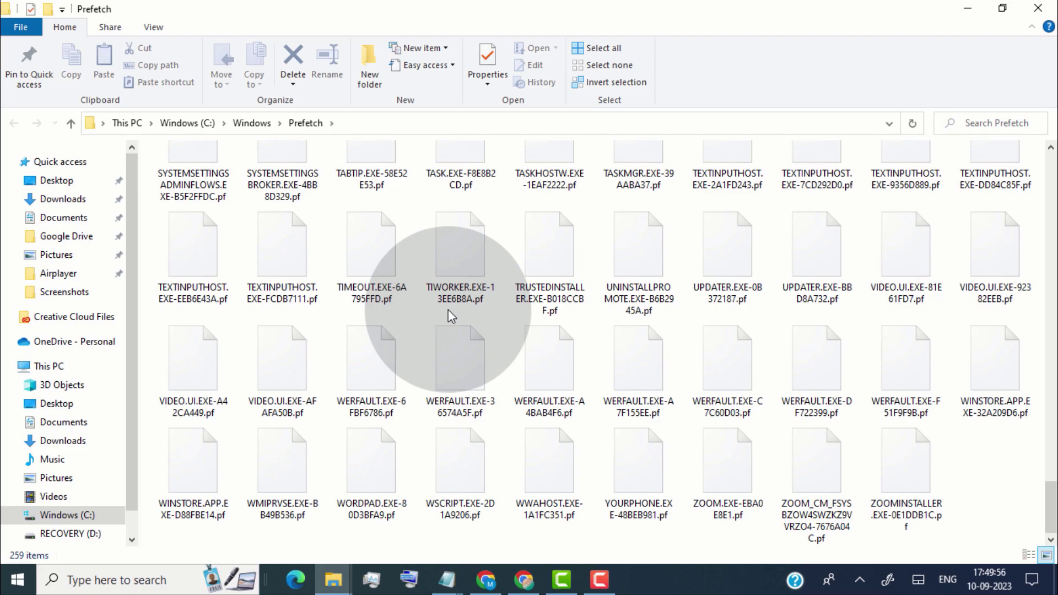
scroll(448, 310, "up", 10)
scroll(448, 309, "up", 10)
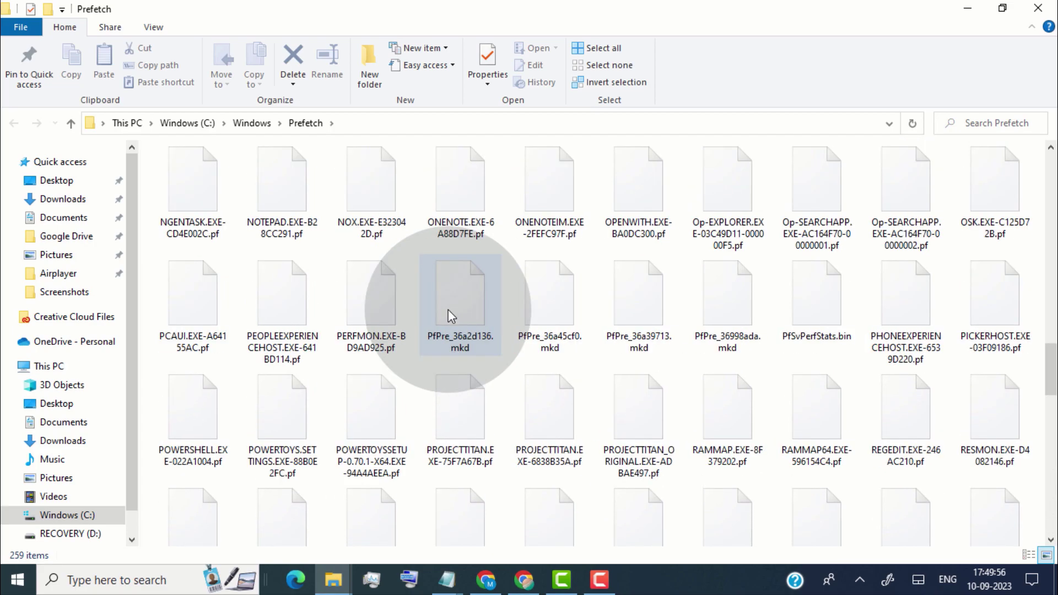
scroll(449, 309, "up", 5)
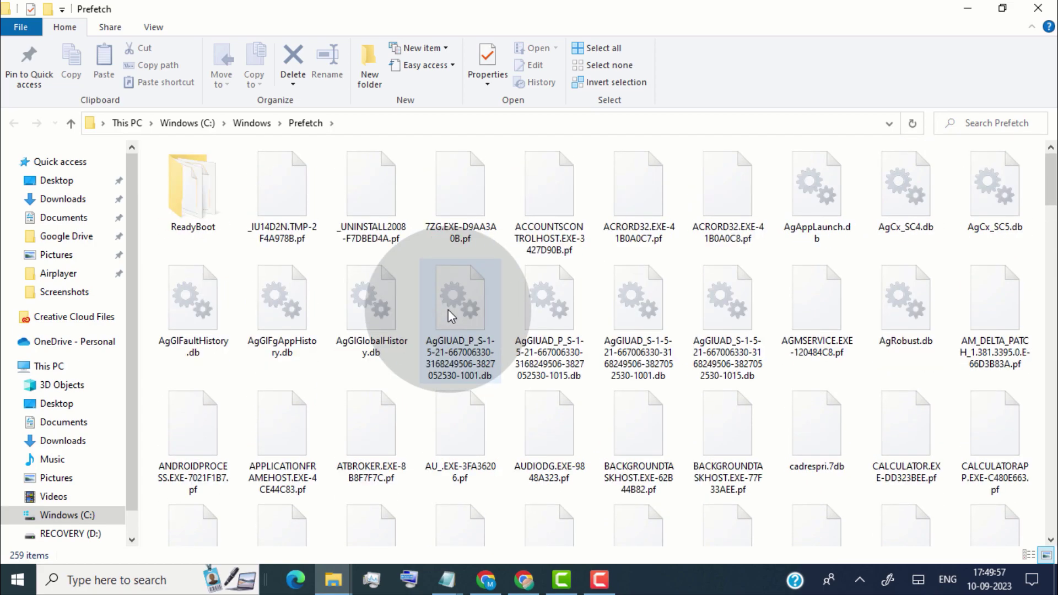
Delete all items in the Prefetch folder, skipping all current items that are in use, and refresh the folder
left_click(604, 48)
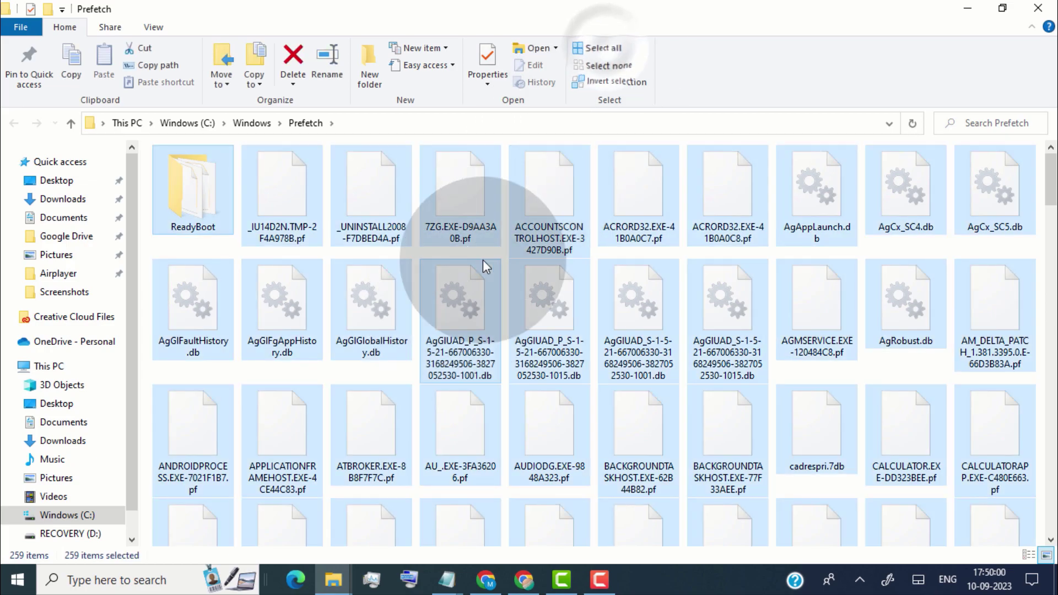
scroll(480, 331, "down", 15)
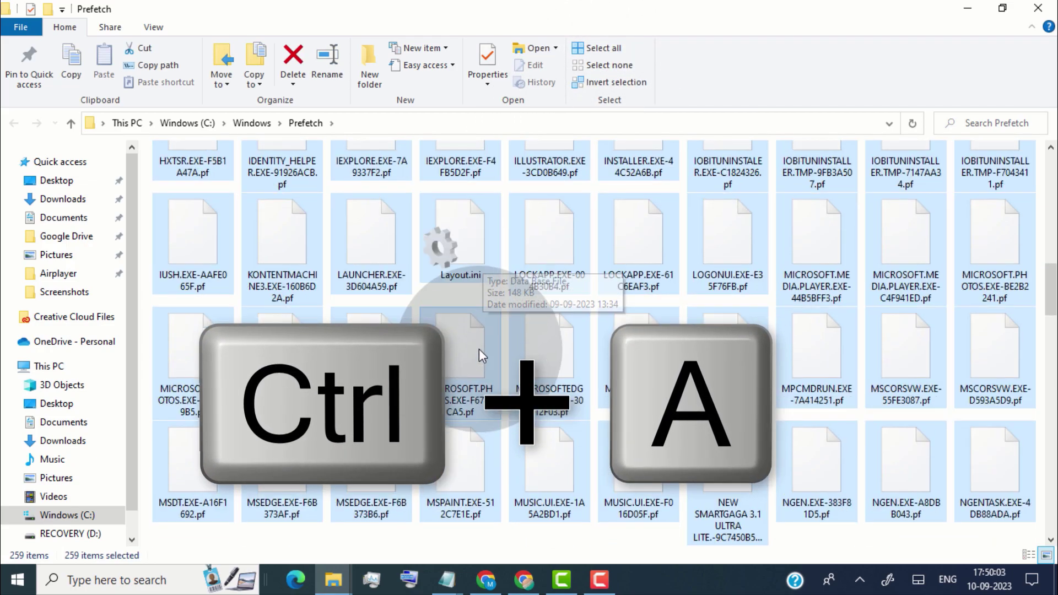
scroll(477, 353, "up", 15)
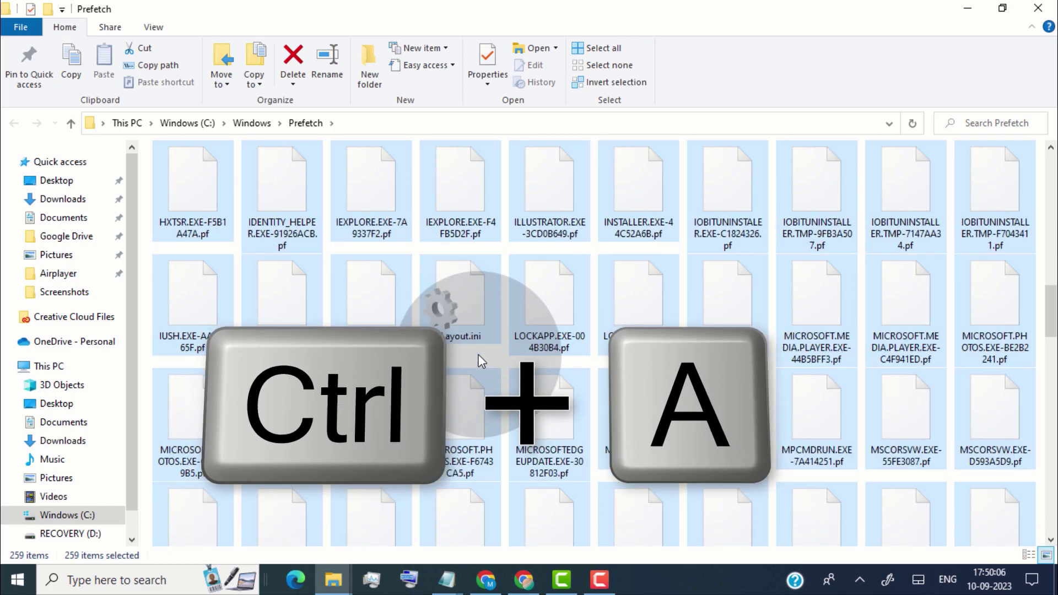
left_click(292, 55)
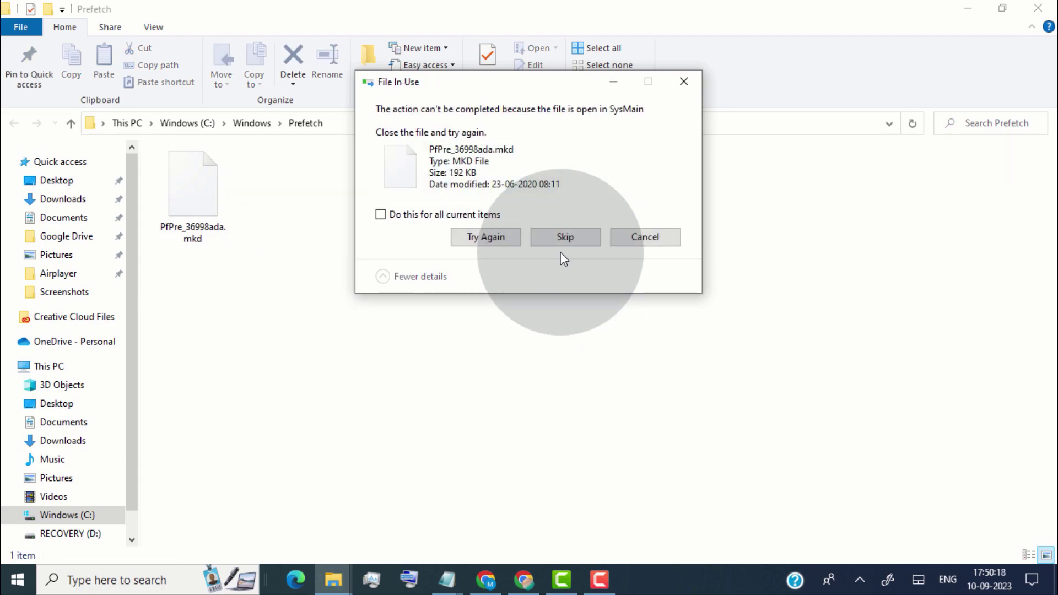
left_click(418, 217)
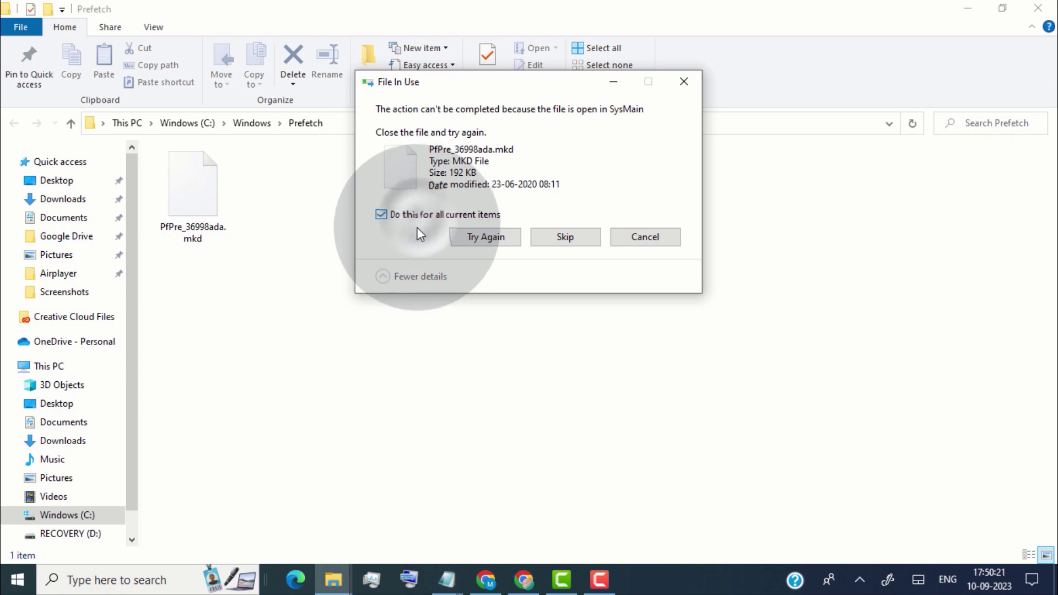
left_click(556, 241)
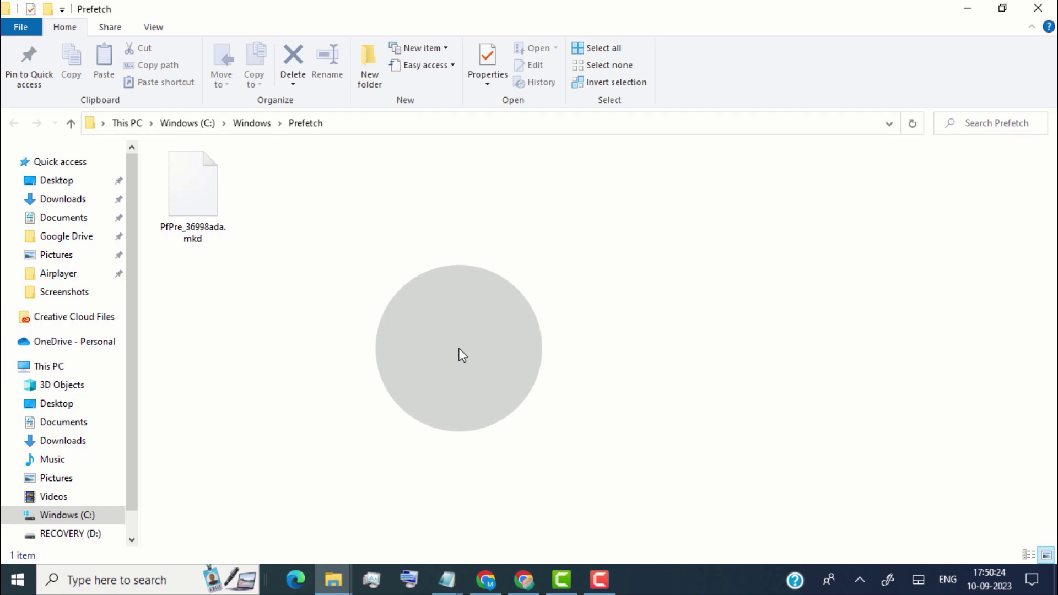
left_click(459, 349)
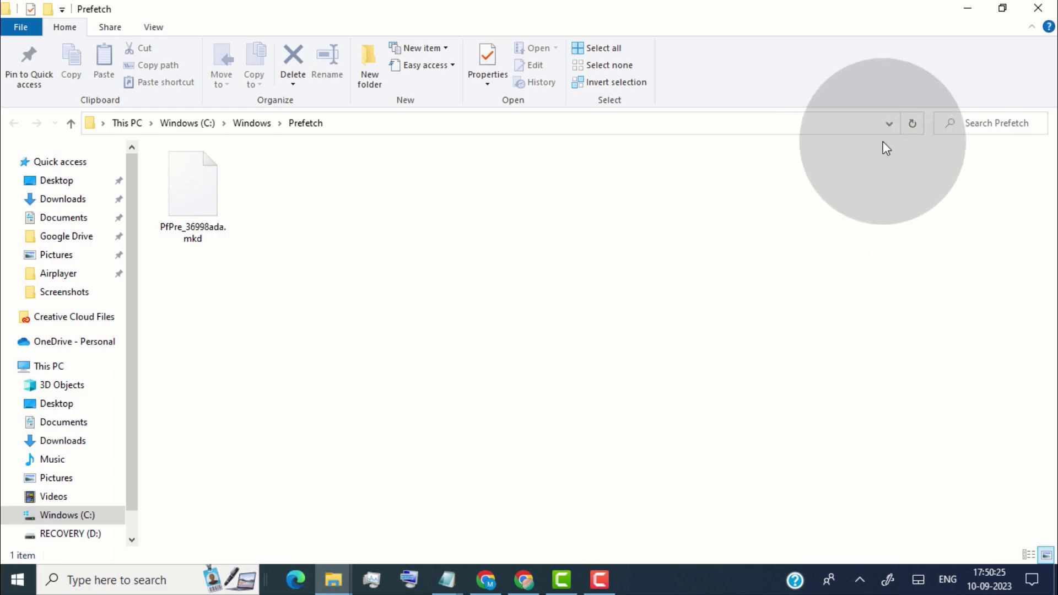
left_click(910, 124)
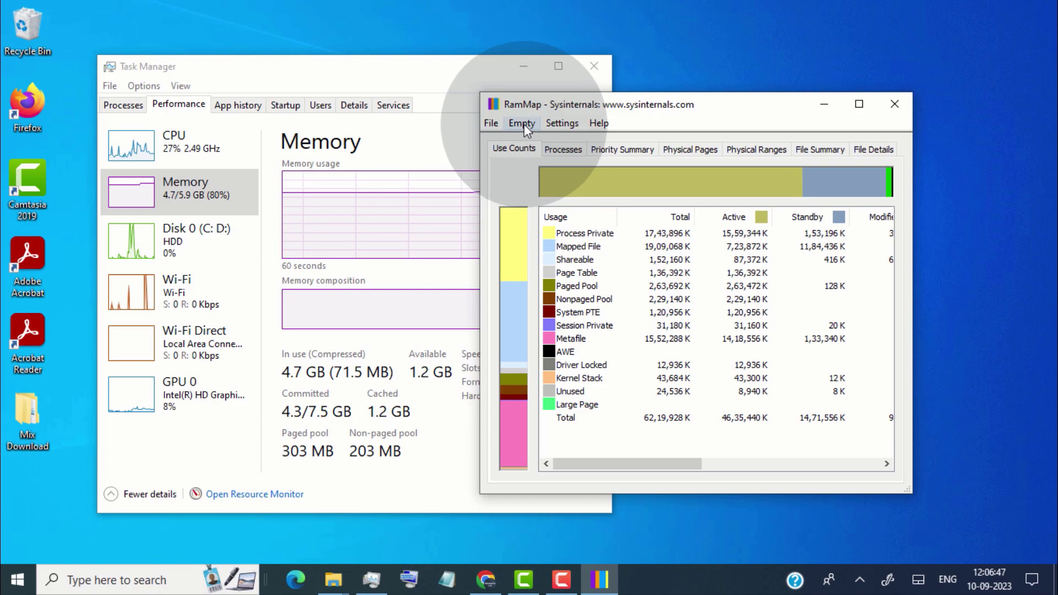
Empty the memory standby list in RAMMap
left_click(522, 124)
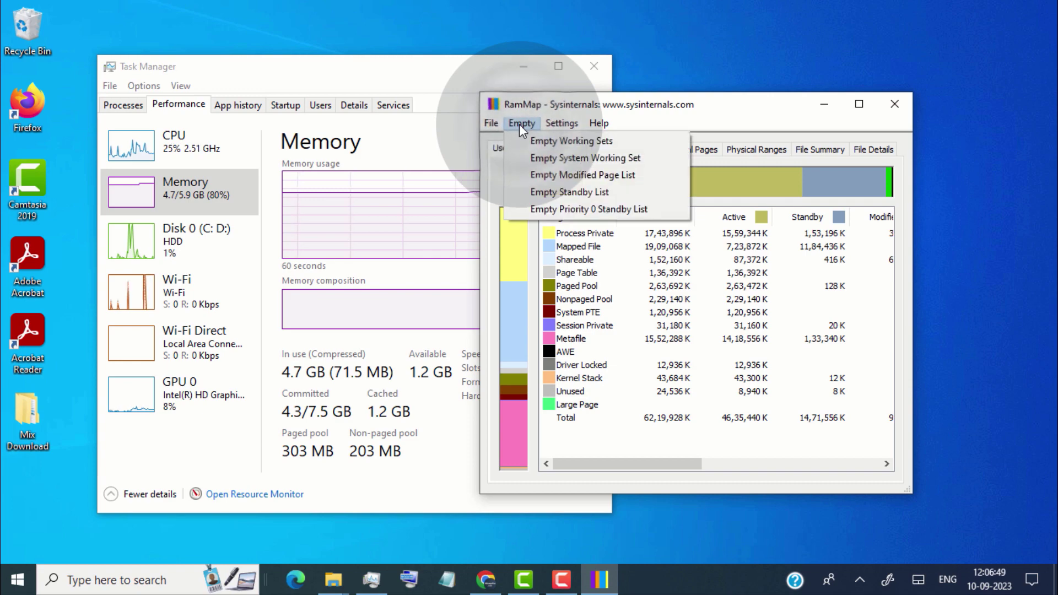
left_click(600, 194)
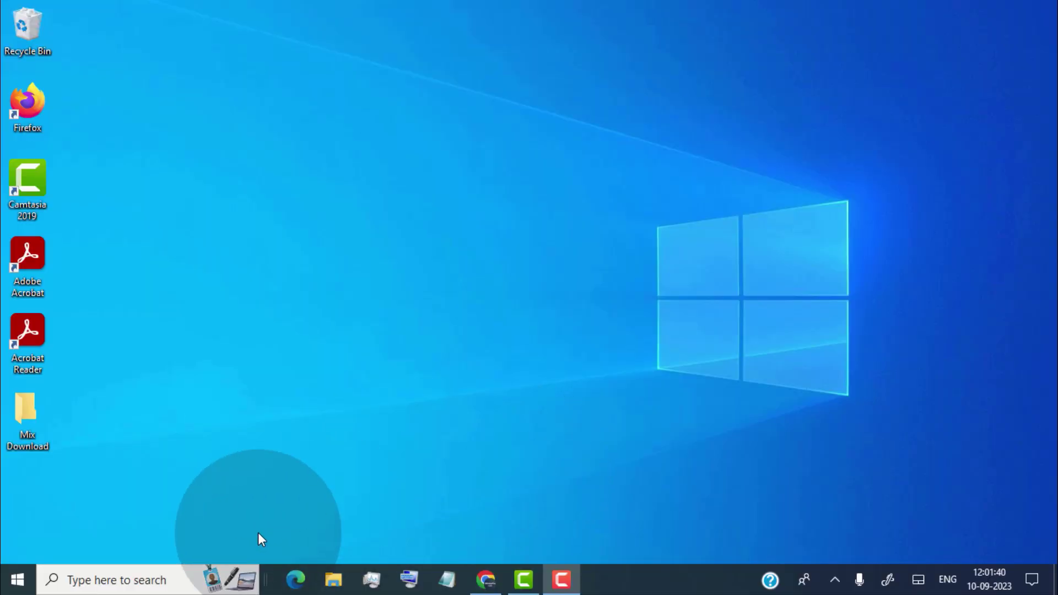
Find Task Manager by searching Windows for "task", open it with more details and show the memory performance
left_click(143, 580)
type("task")
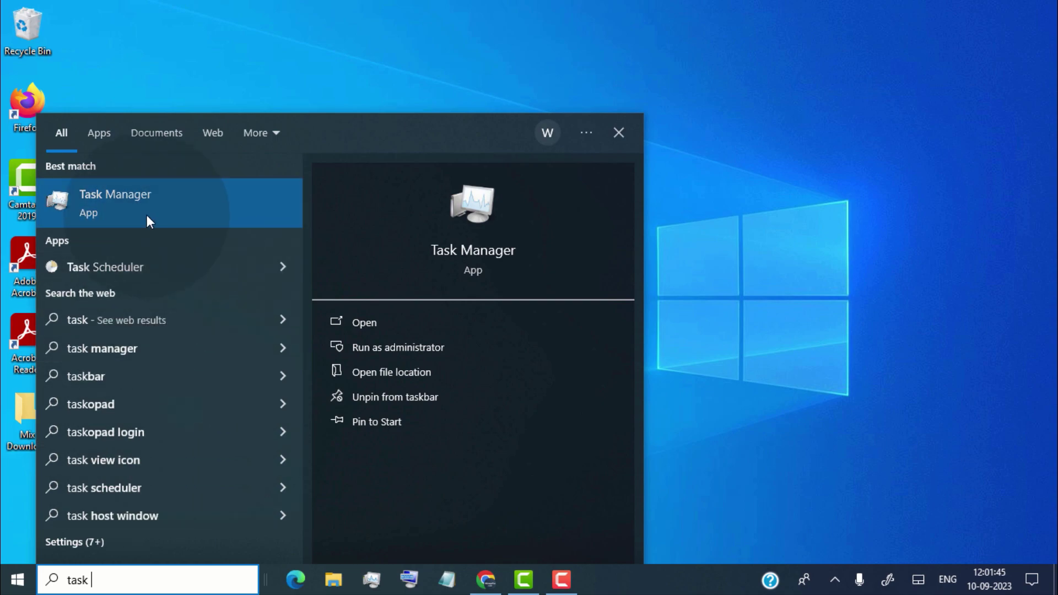
left_click(173, 212)
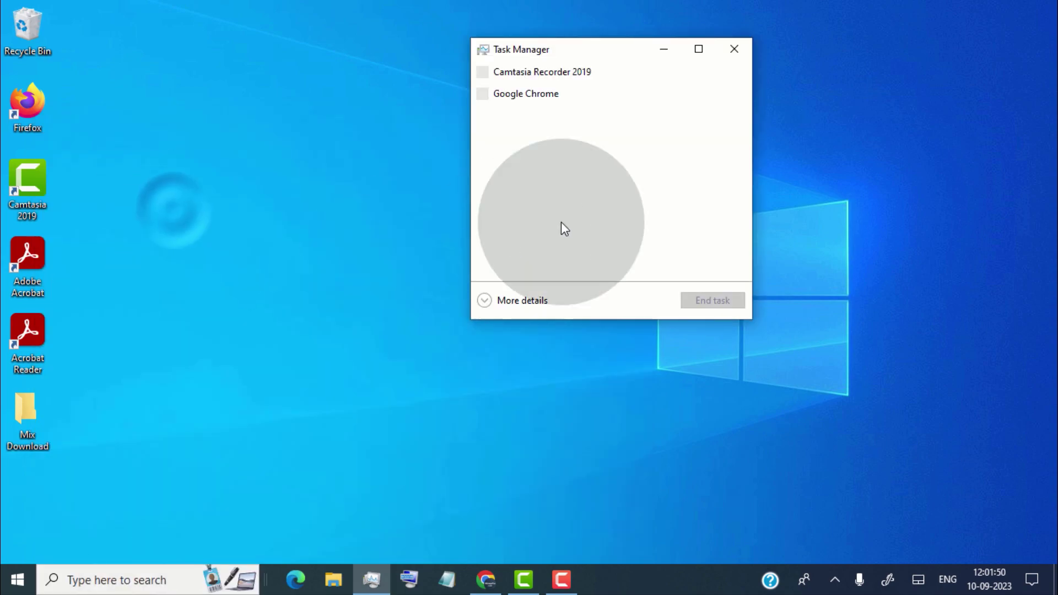
left_click(602, 210)
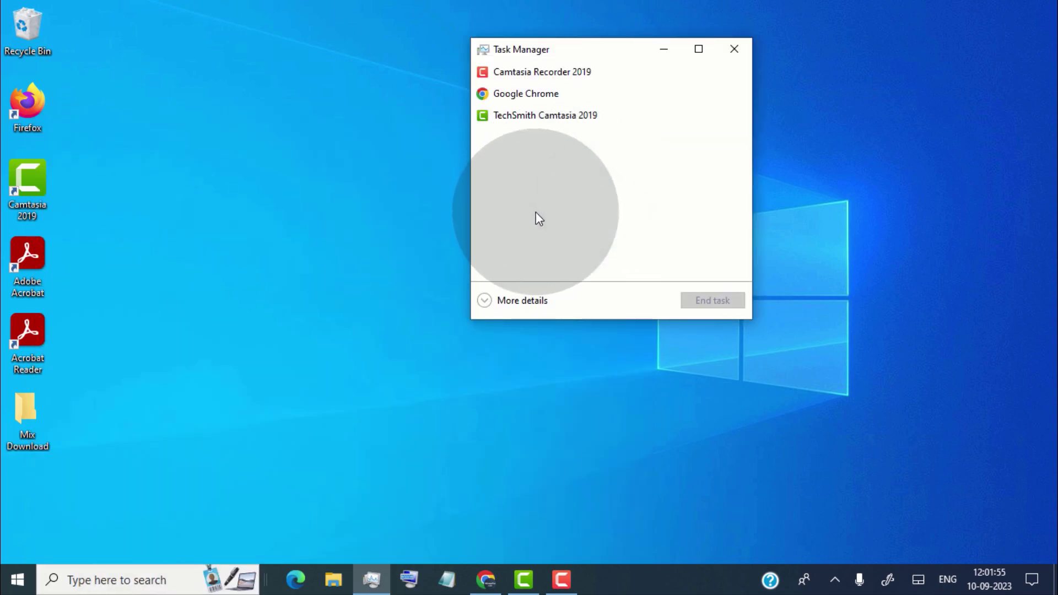
left_click(522, 303)
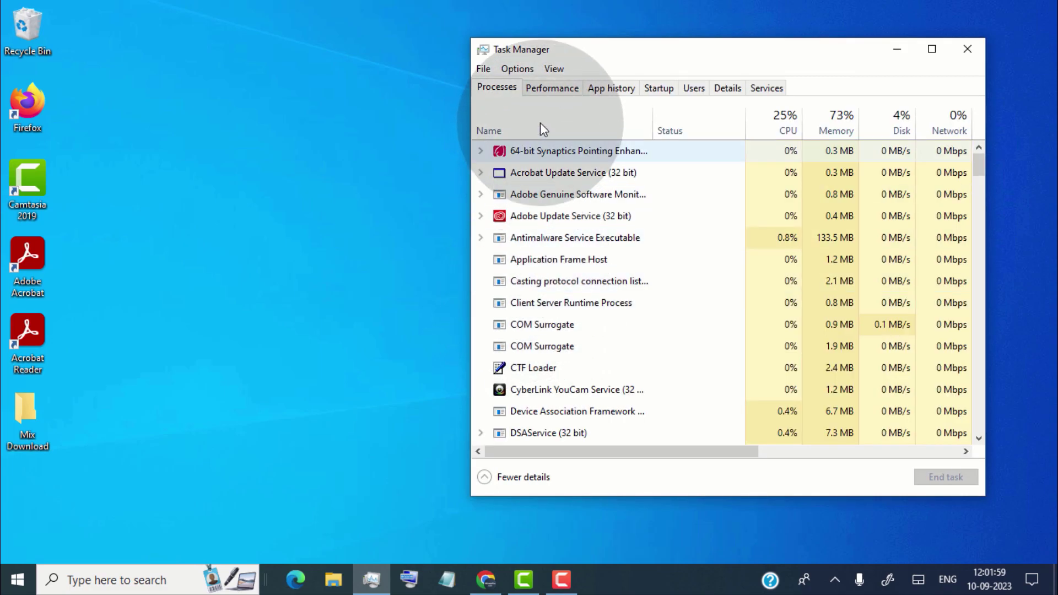
left_click(548, 89)
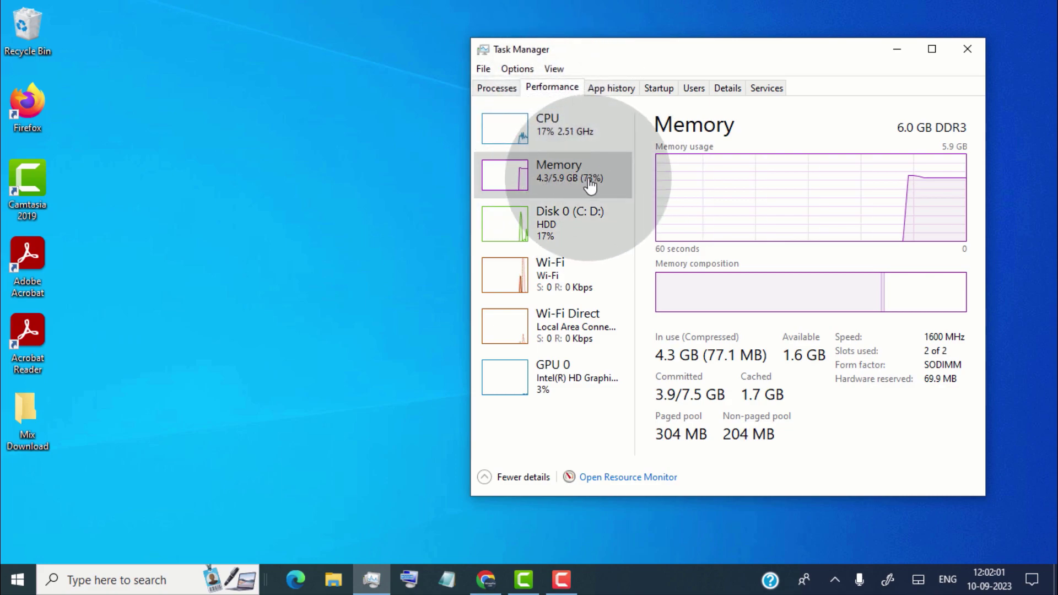
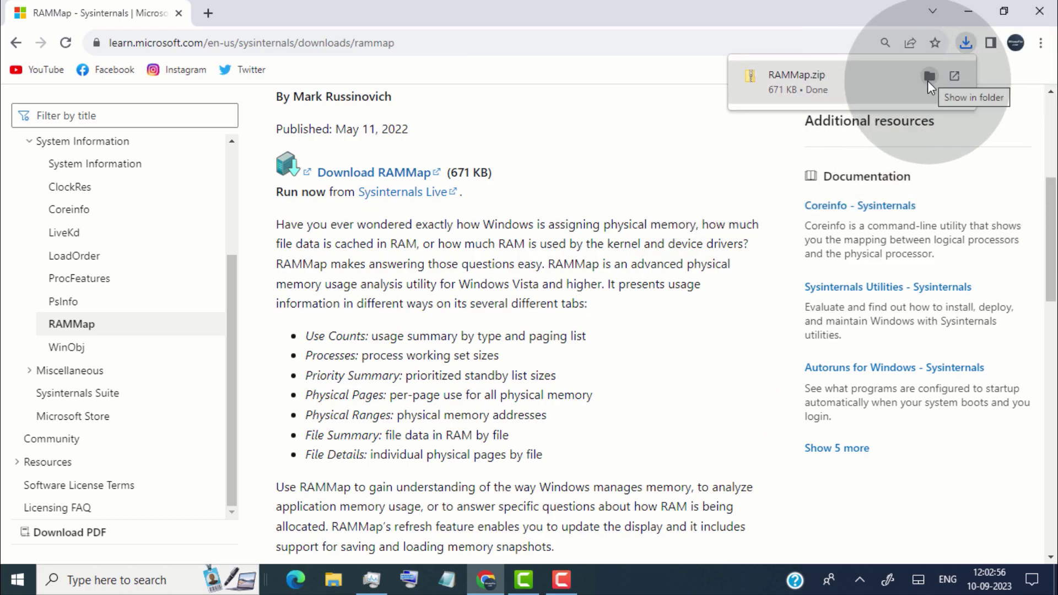
Show the downloaded RAMMap.zip in its folder as large thumbnails and extract it to Mix Download\RAMMap
left_click(929, 82)
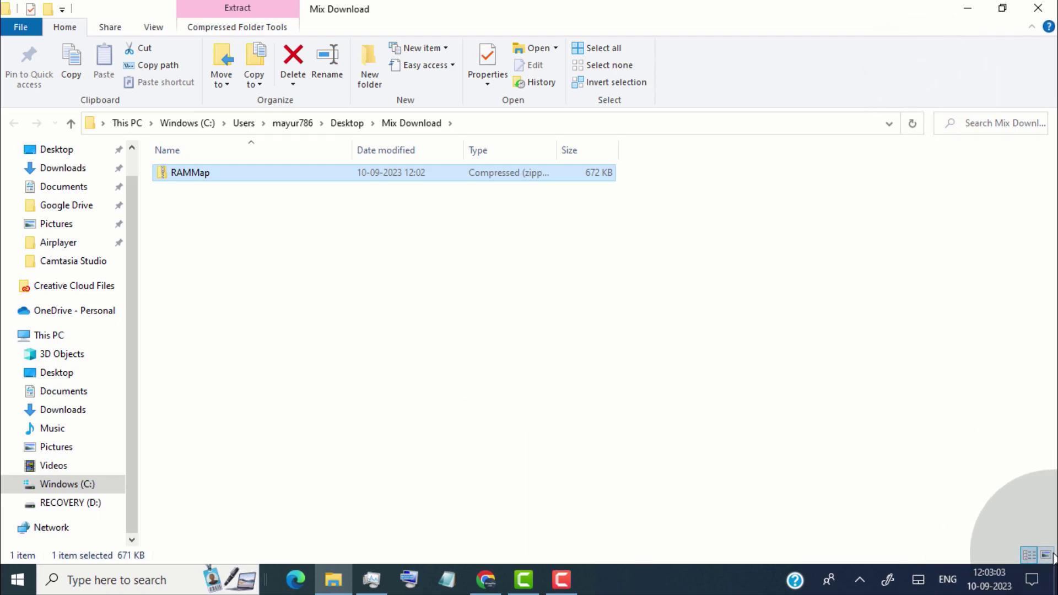
left_click(1048, 555)
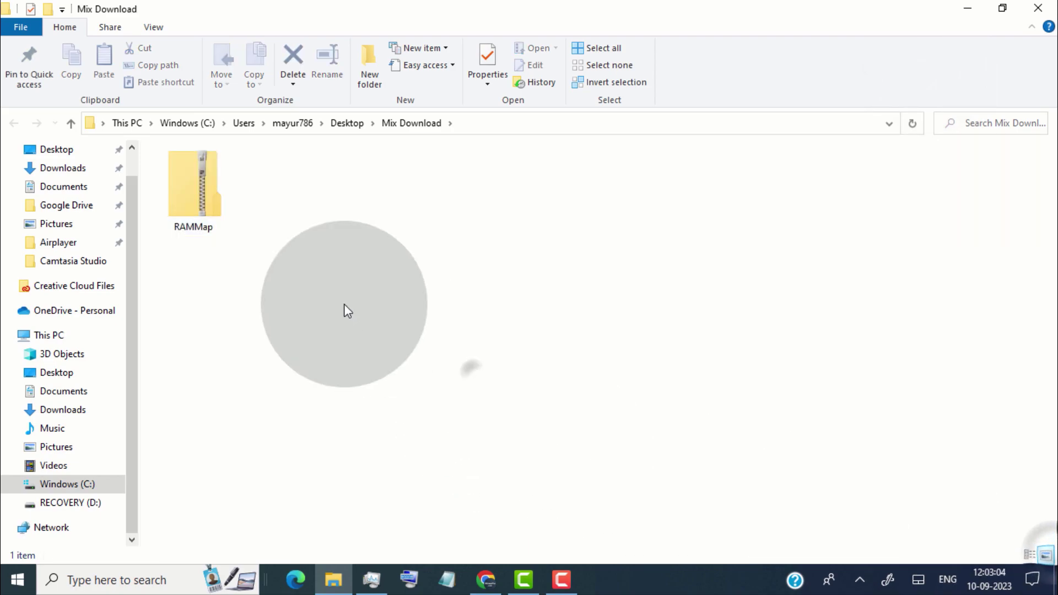
right_click(217, 193)
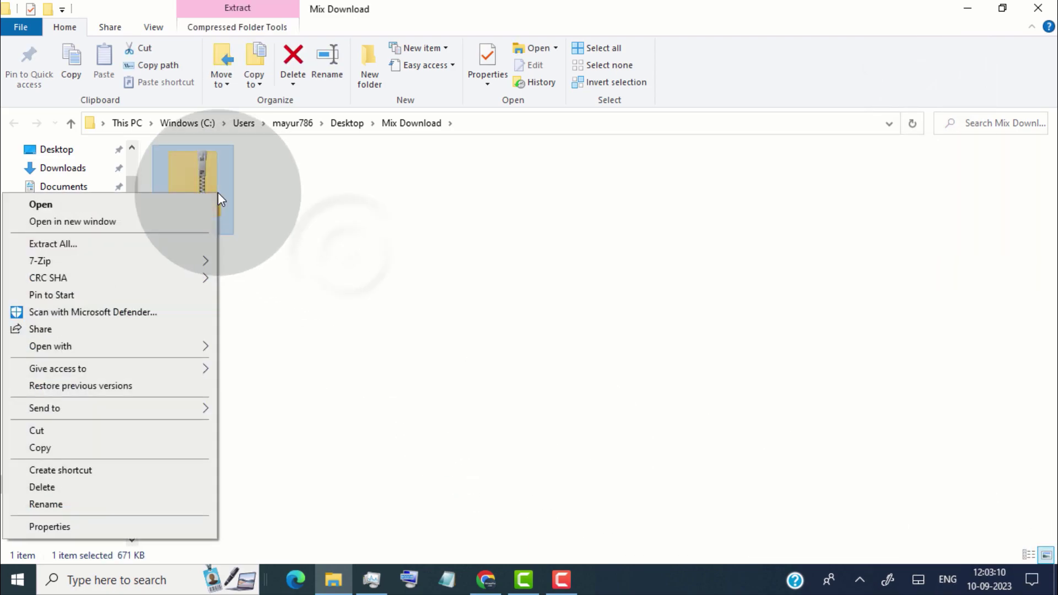
left_click(168, 243)
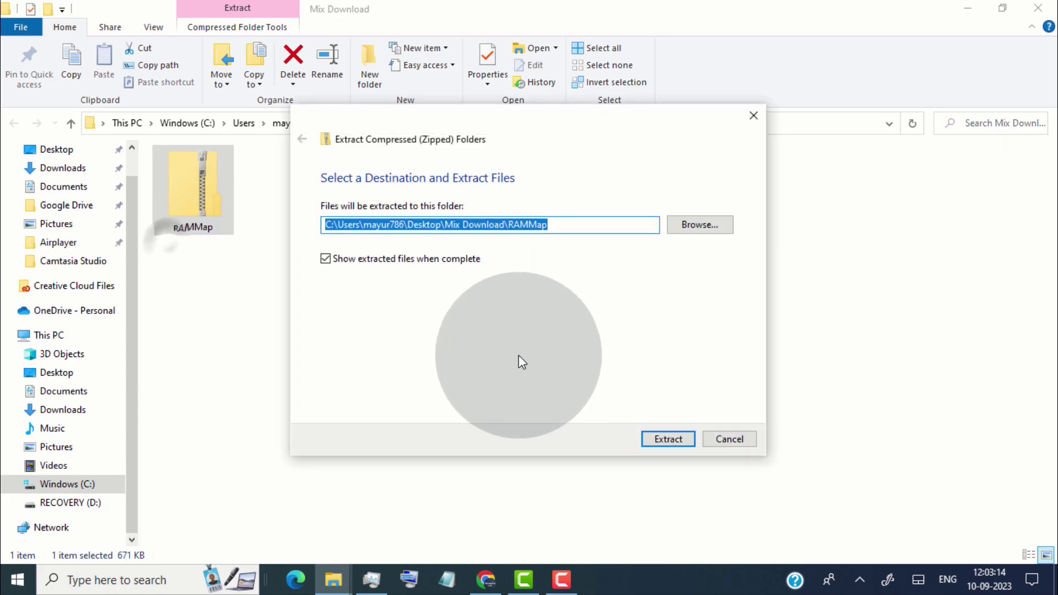
left_click(668, 440)
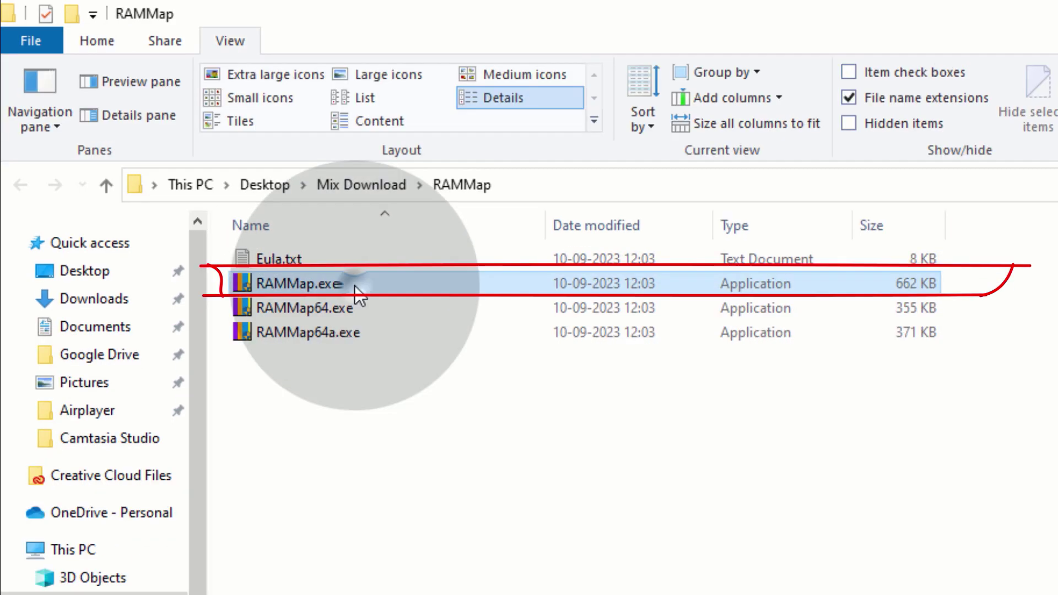
Launch RAMMap.exe from the extracted folder, look through its license agreement and agree to it
right_click(371, 315)
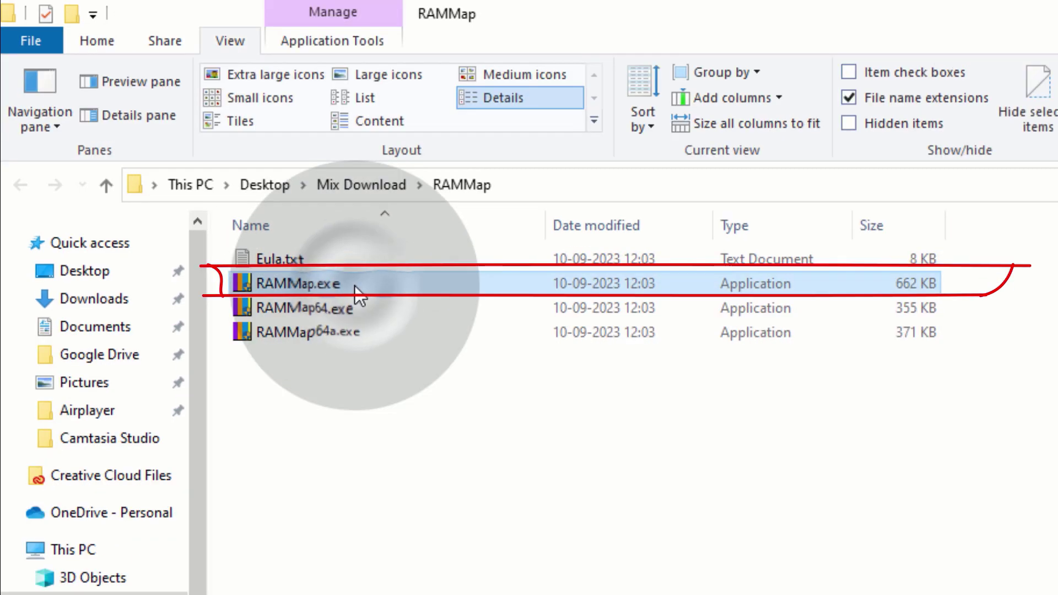
left_click(299, 335)
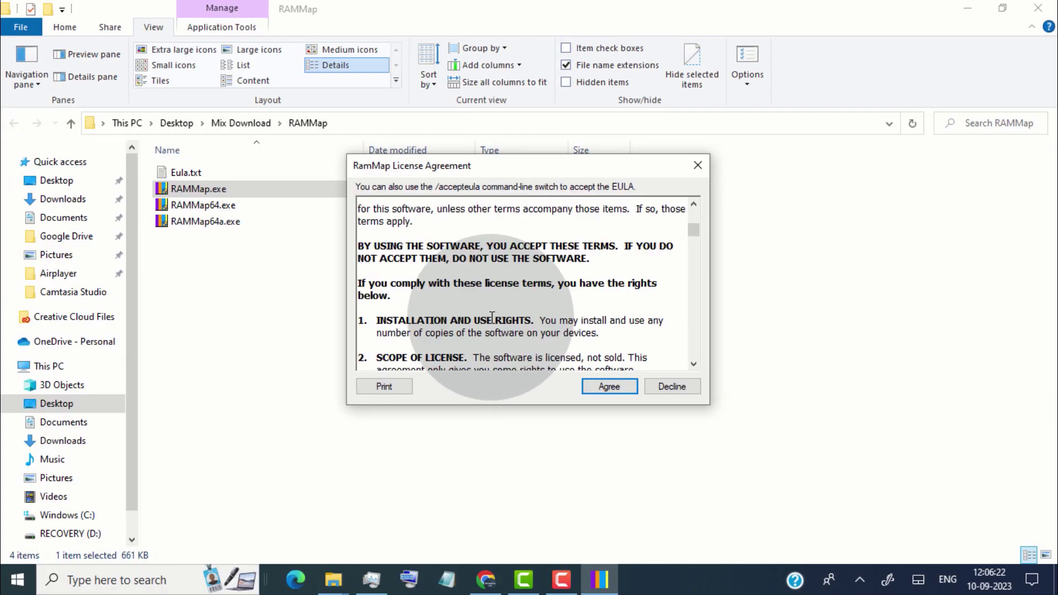
scroll(492, 315, "down", 15)
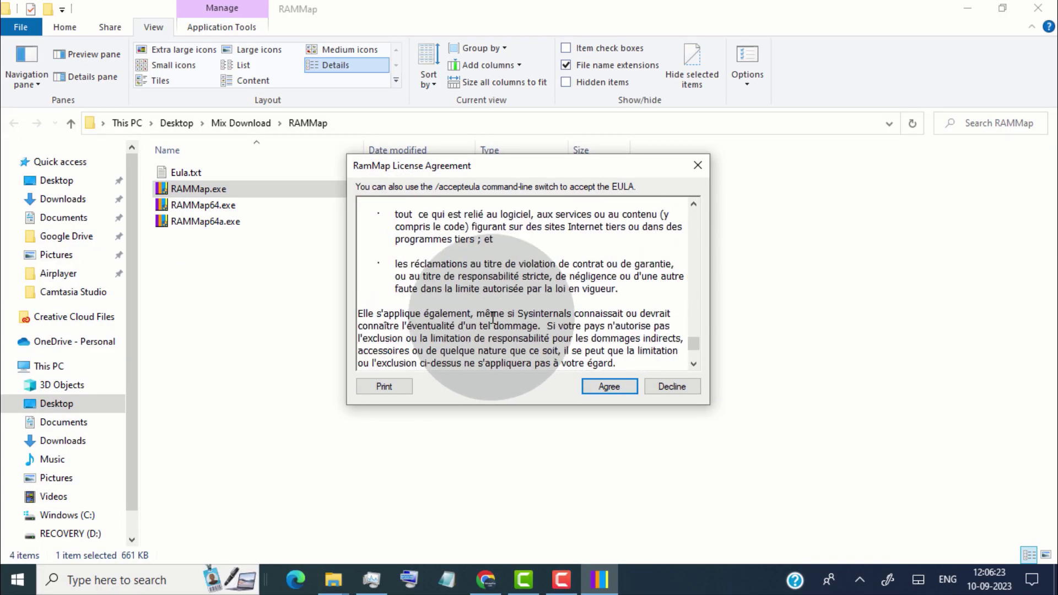
left_click(606, 387)
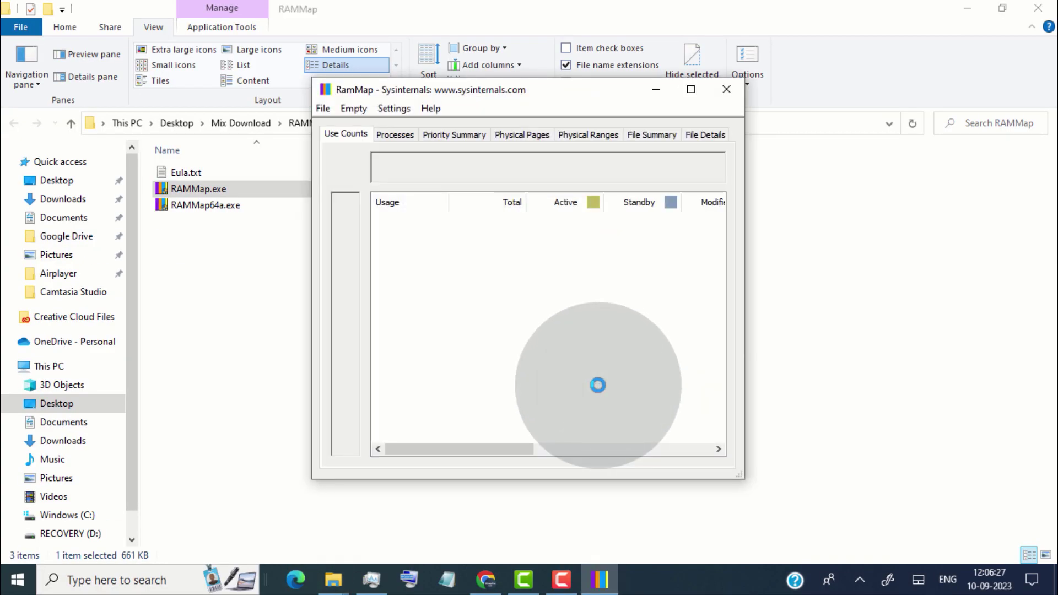
Minimize the File Explorer and other background windows, and arrange Task Manager and RAMMap side by side on the desktop
left_click(961, 21)
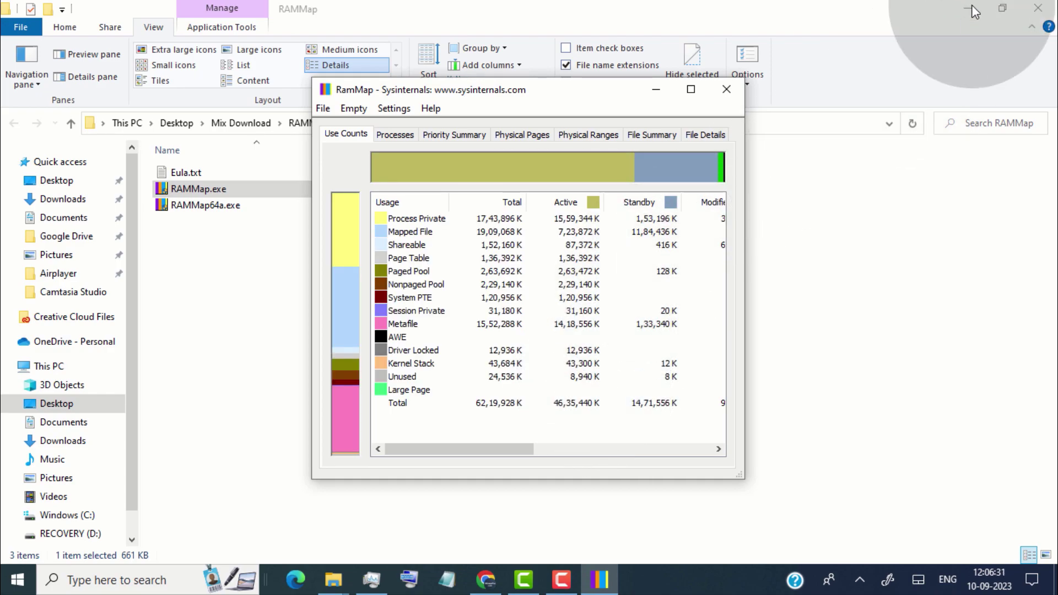
left_click(974, 8)
left_click(965, 7)
left_click(964, 7)
left_click_drag(656, 24, 286, 71)
left_click_drag(641, 95, 781, 118)
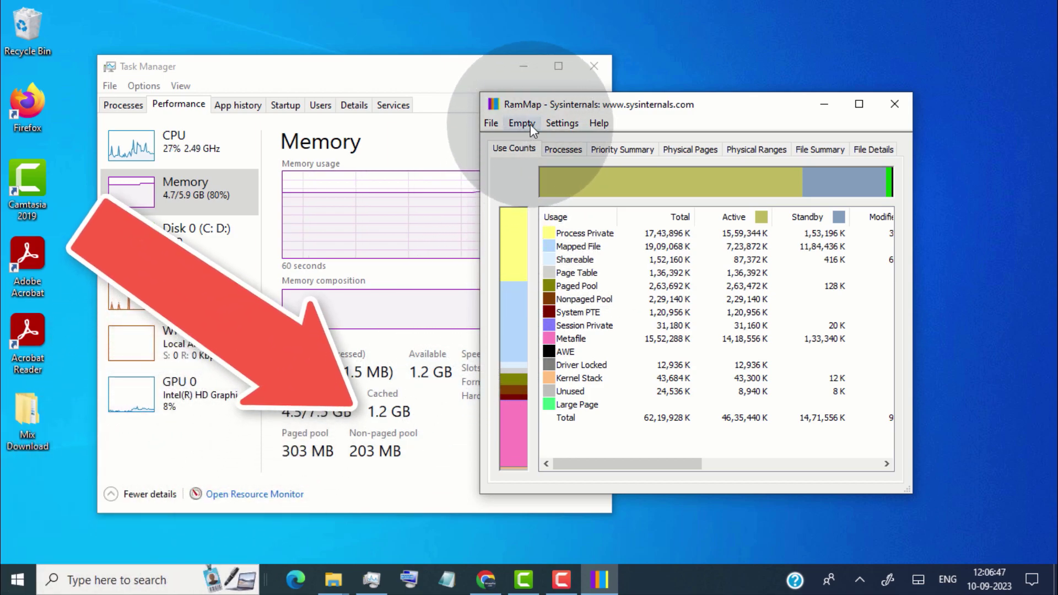
Empty the standby list twice in RAMMap to clear the cached memory tracked in Task Manager
left_click(519, 124)
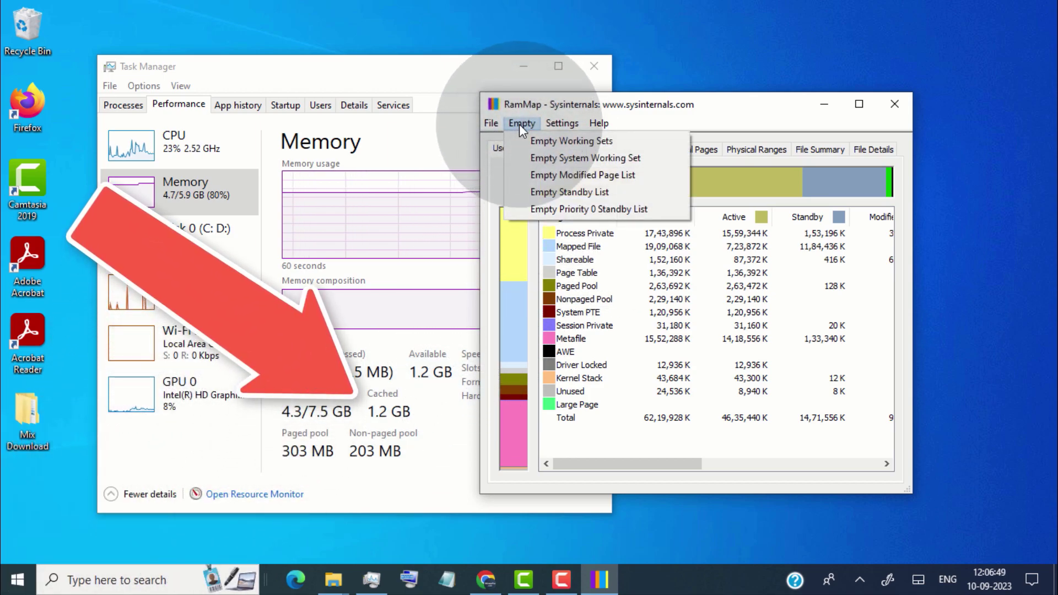
left_click(600, 193)
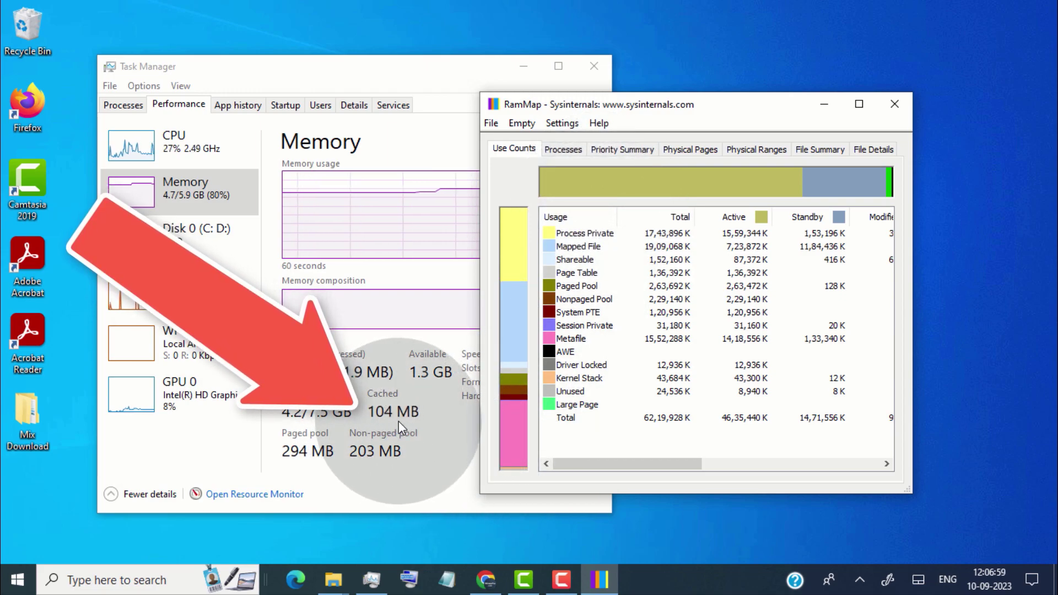
left_click(522, 123)
left_click(593, 191)
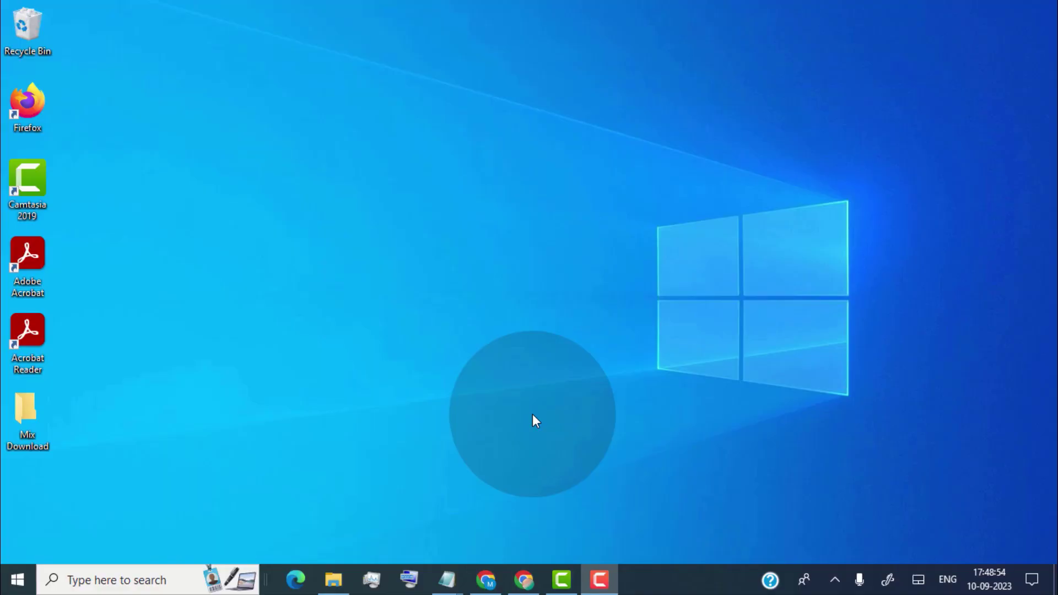
Open the Run dialog through Windows search and run "cleanmgr" to start Disk Cleanup
left_click(111, 580)
type("run")
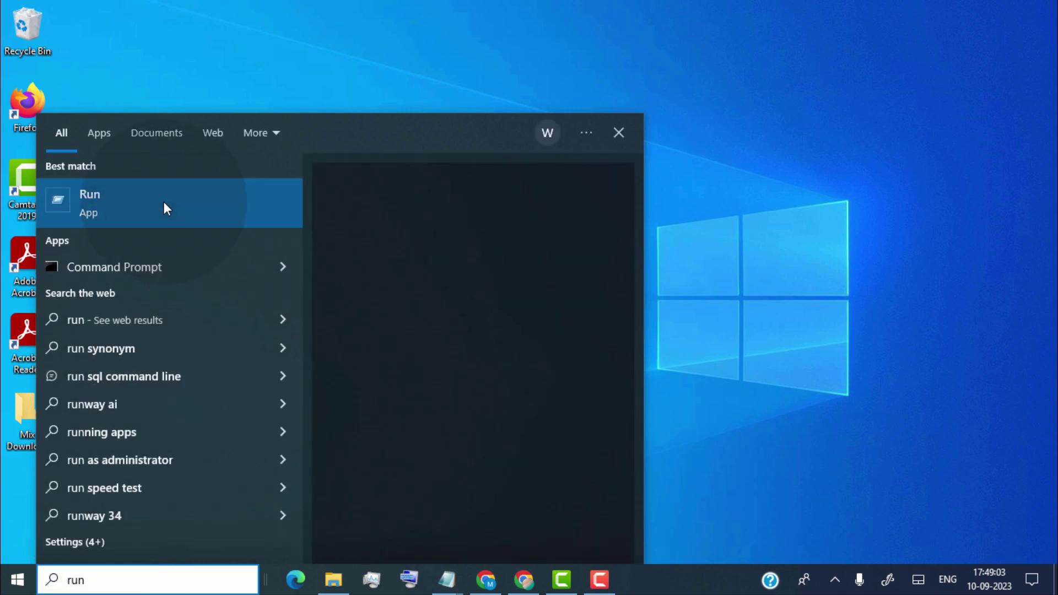
left_click(172, 204)
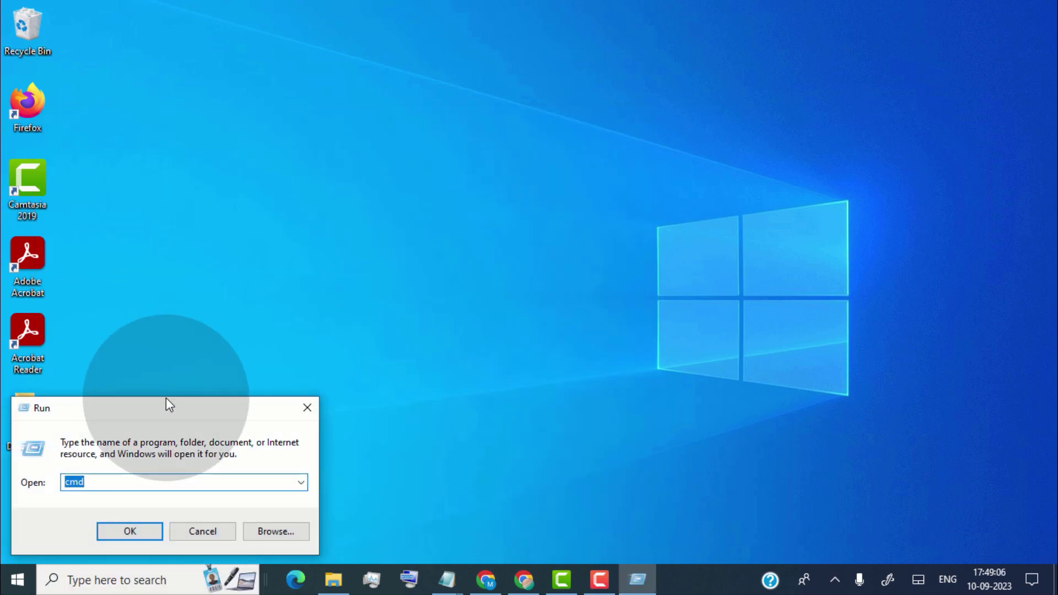
left_click_drag(334, 303, 488, 211)
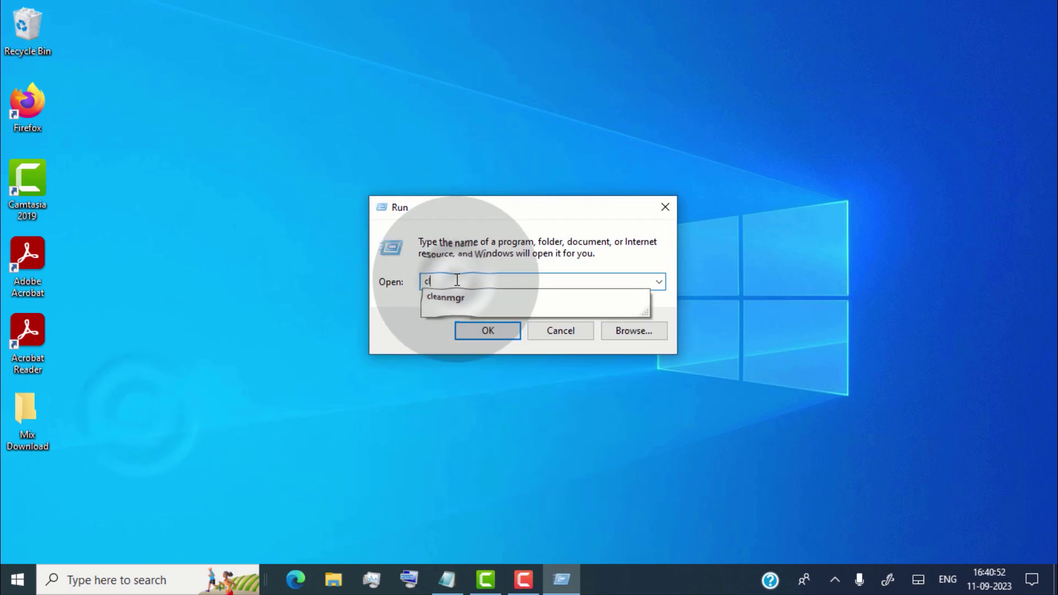
type("eanmgr")
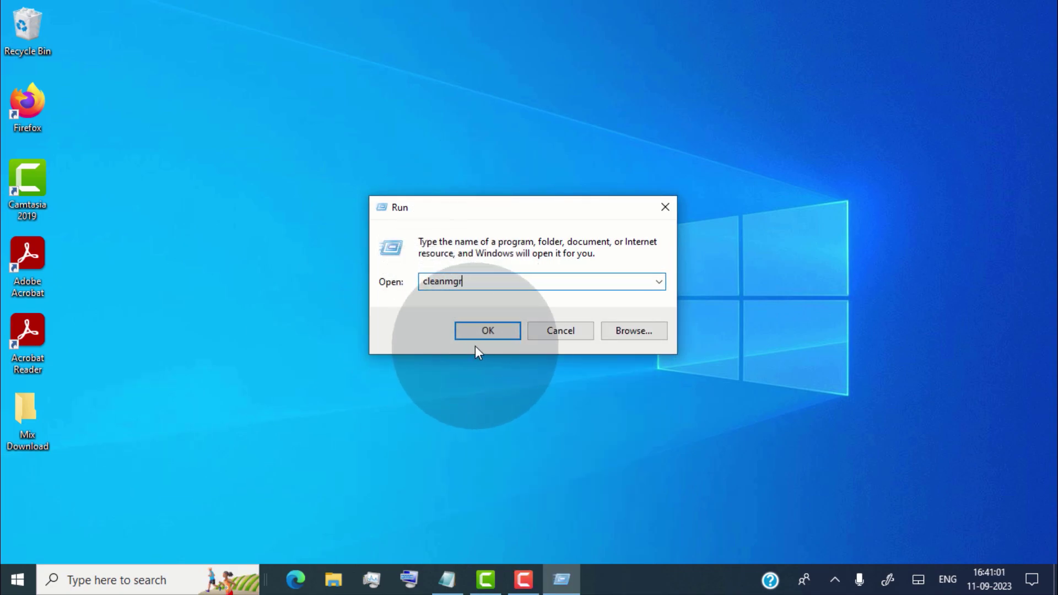
left_click(486, 333)
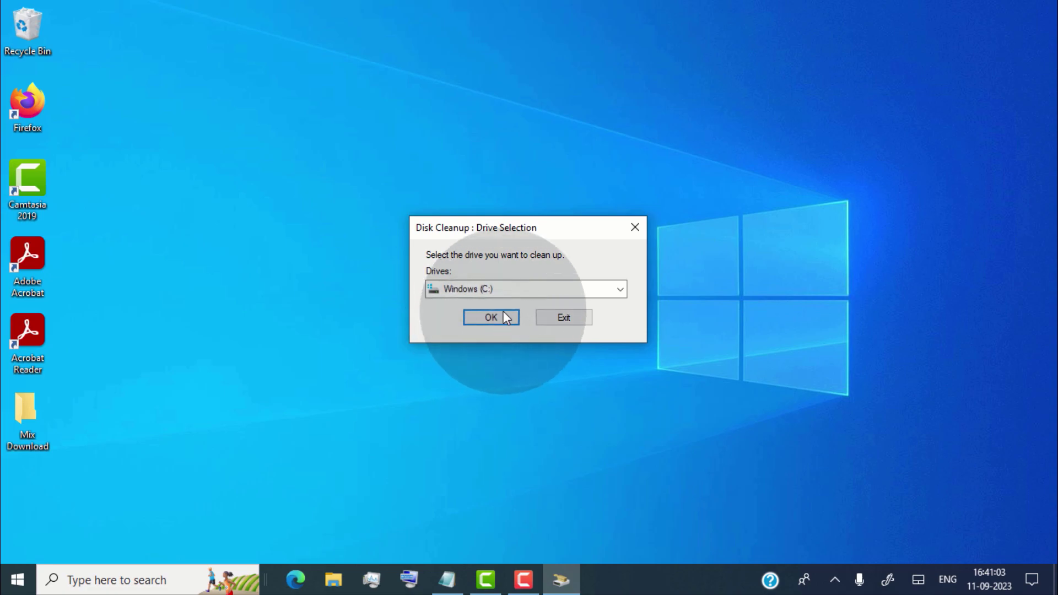
Choose the Windows (C:) drive for Disk Cleanup and move its file selection window to the middle of the desktop
left_click(547, 290)
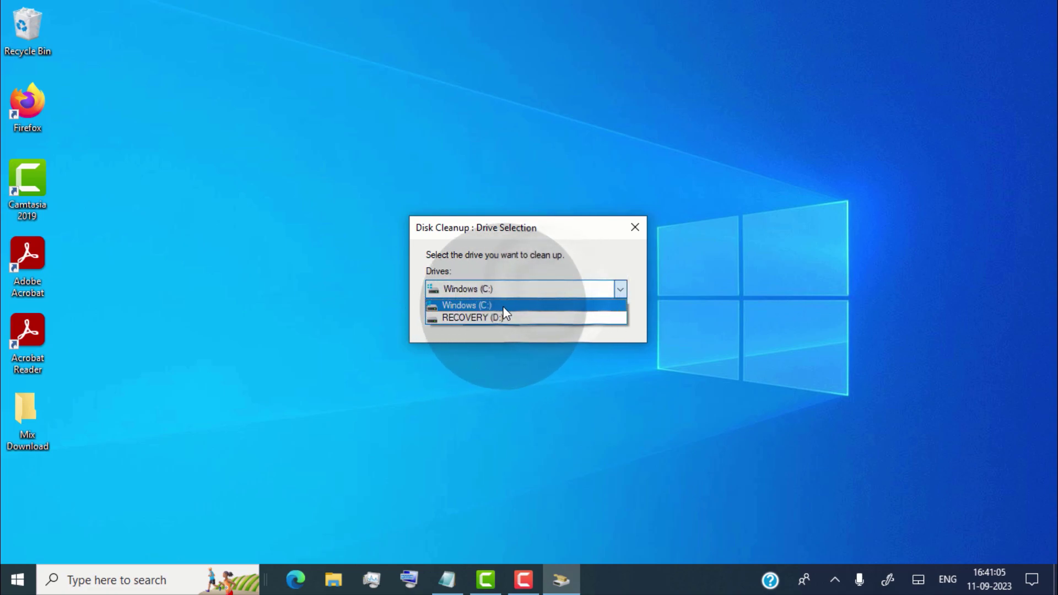
left_click(504, 307)
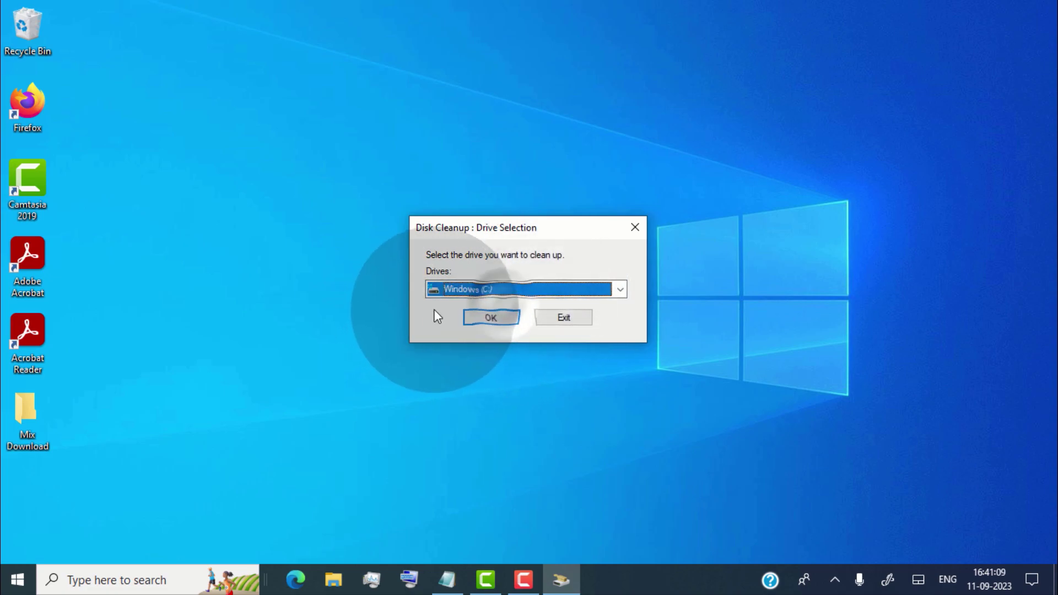
left_click(477, 321)
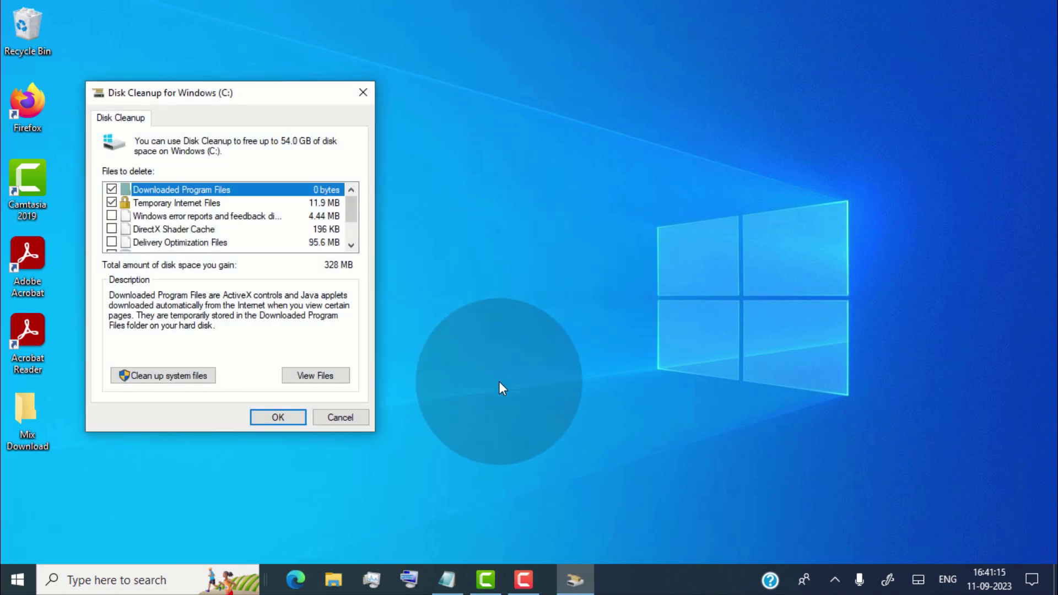
left_click_drag(252, 92, 551, 110)
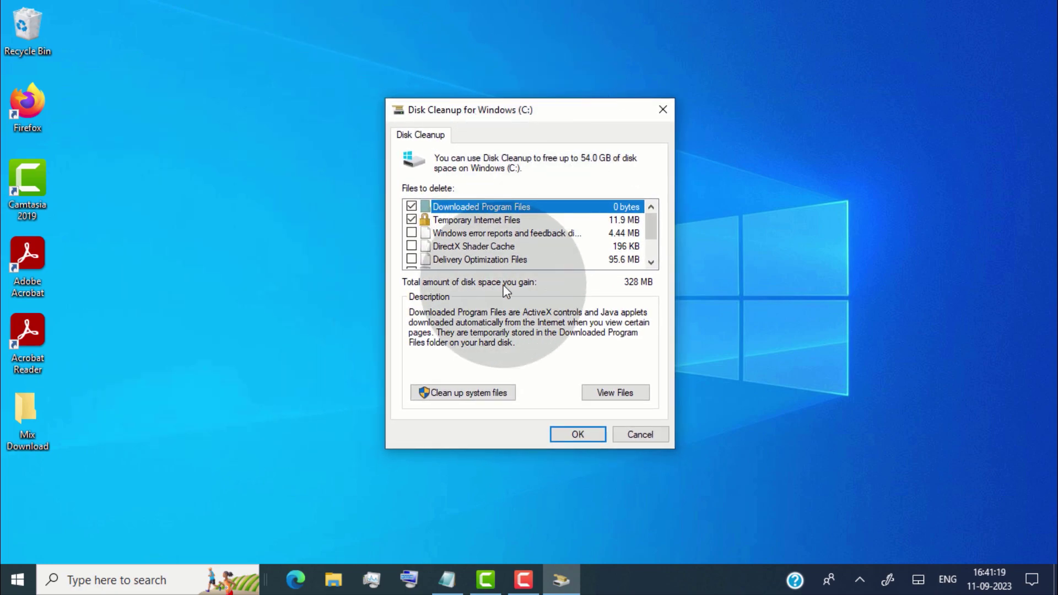
Add Windows error reports, DirectX Shader Cache, Delivery Optimization Files, Recycle Bin and Temporary files to the cleanup selection, and permanently delete all selected files
left_click(411, 233)
left_click(411, 246)
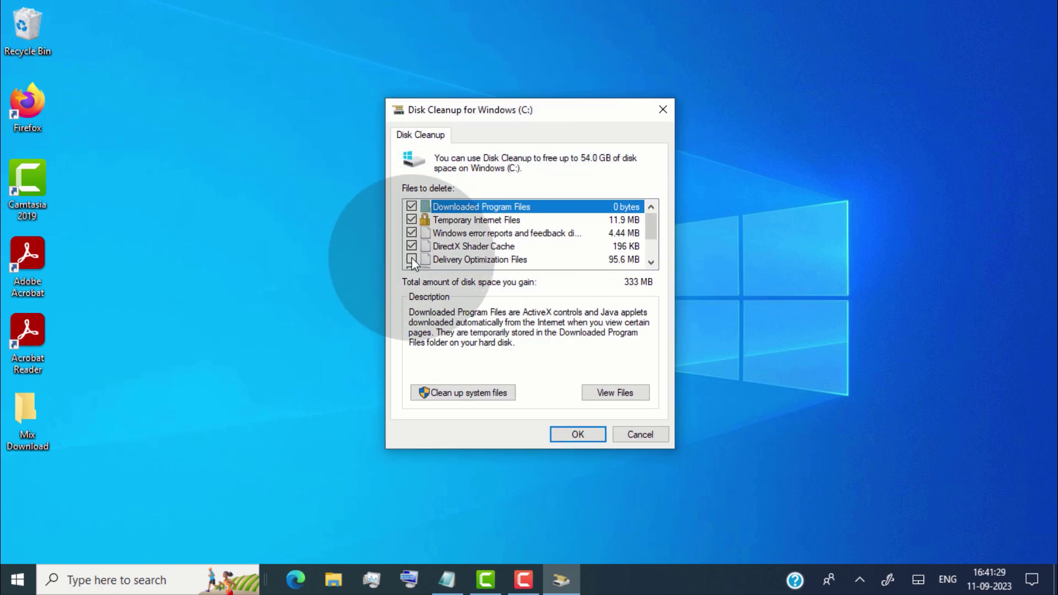
left_click(411, 259)
left_click(651, 262)
left_click(411, 259)
left_click(651, 262)
left_click(651, 263)
left_click(411, 259)
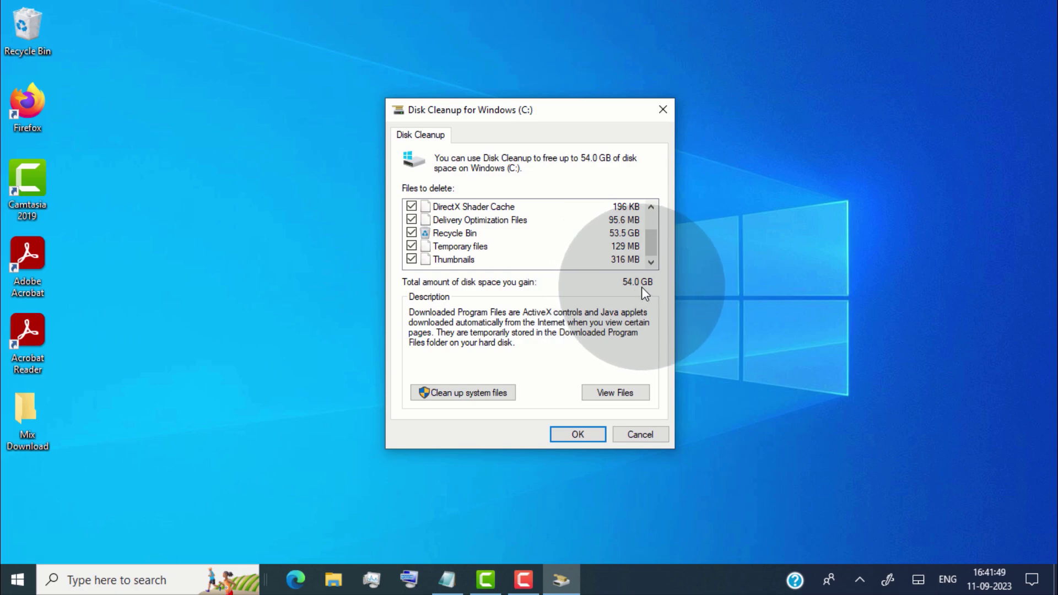
left_click(567, 436)
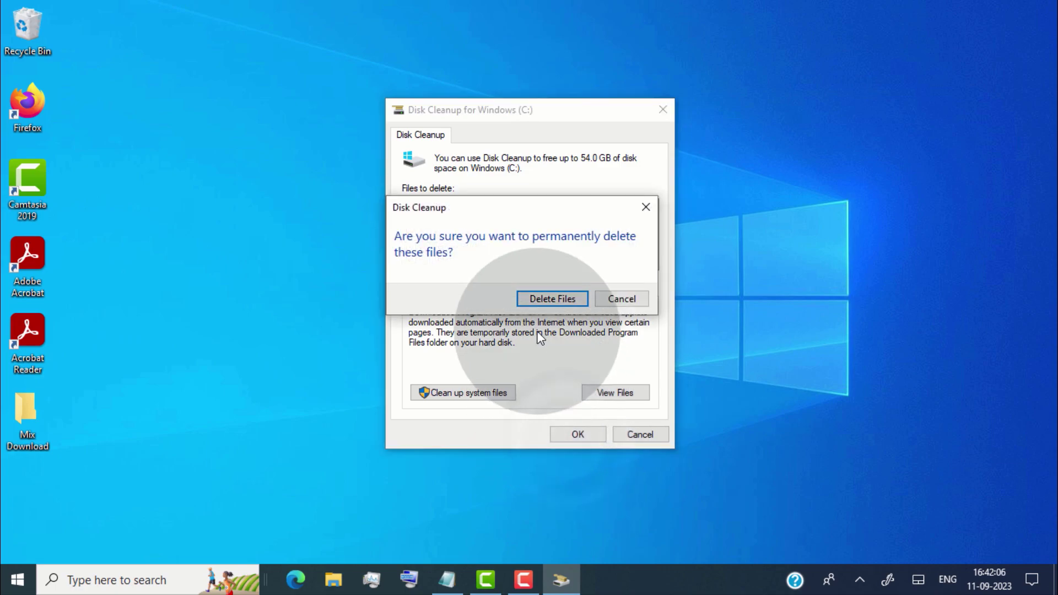
left_click(545, 300)
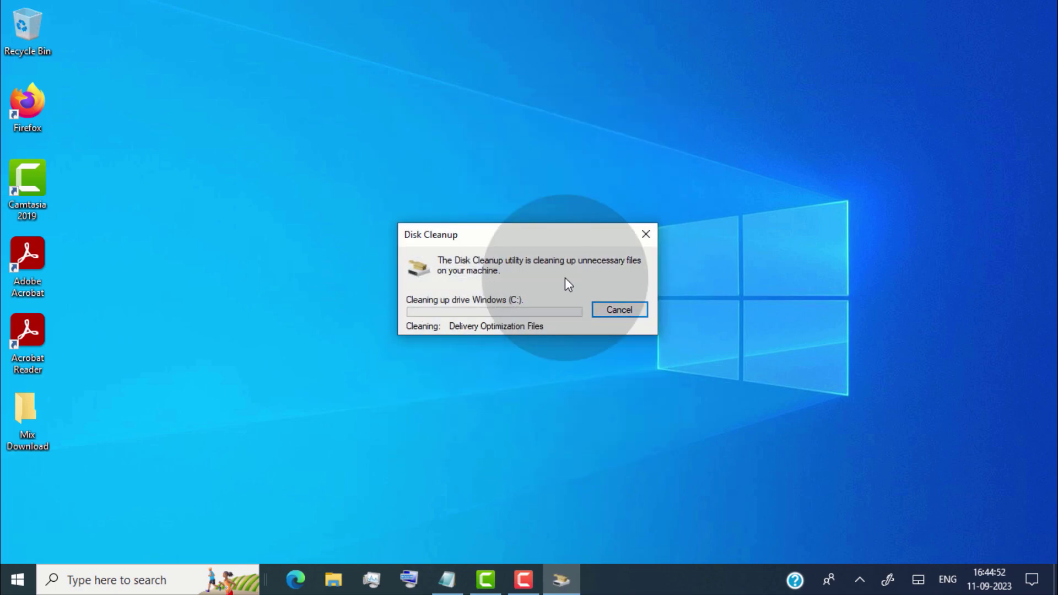